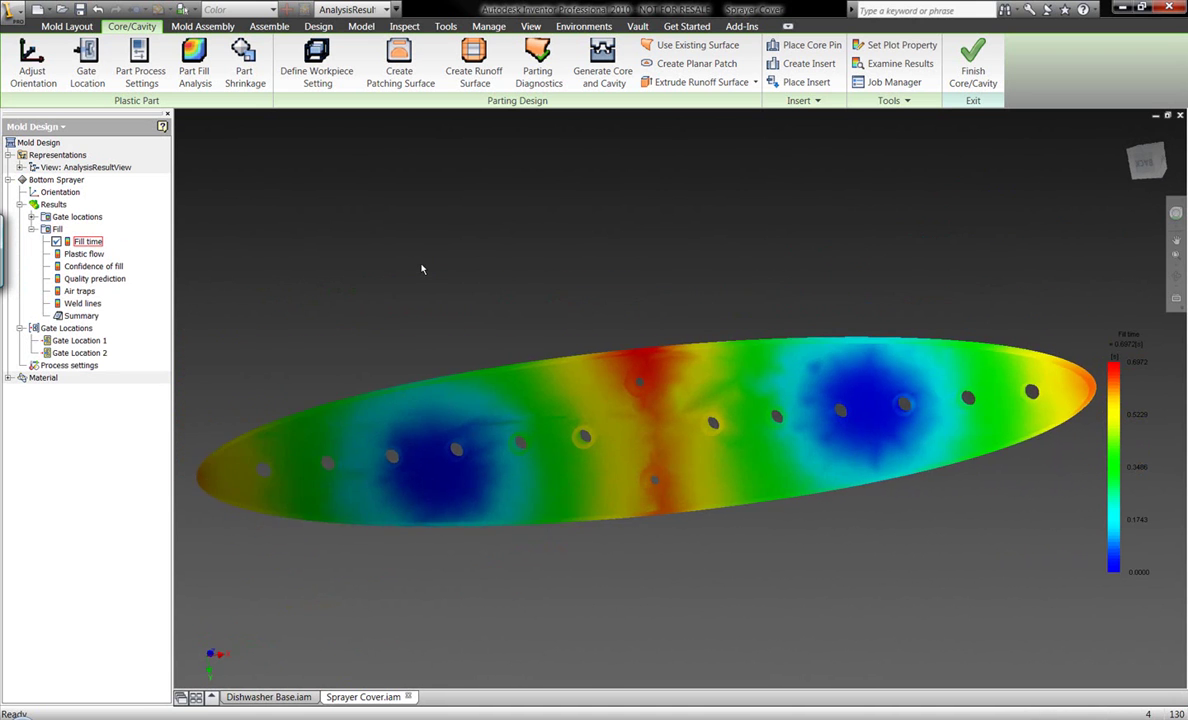
Display the plastic flow, confidence of fill and quality prediction results of the Bottom Sprayer fill analysis
{"action": "double_click", "coordinate": [73, 256]}
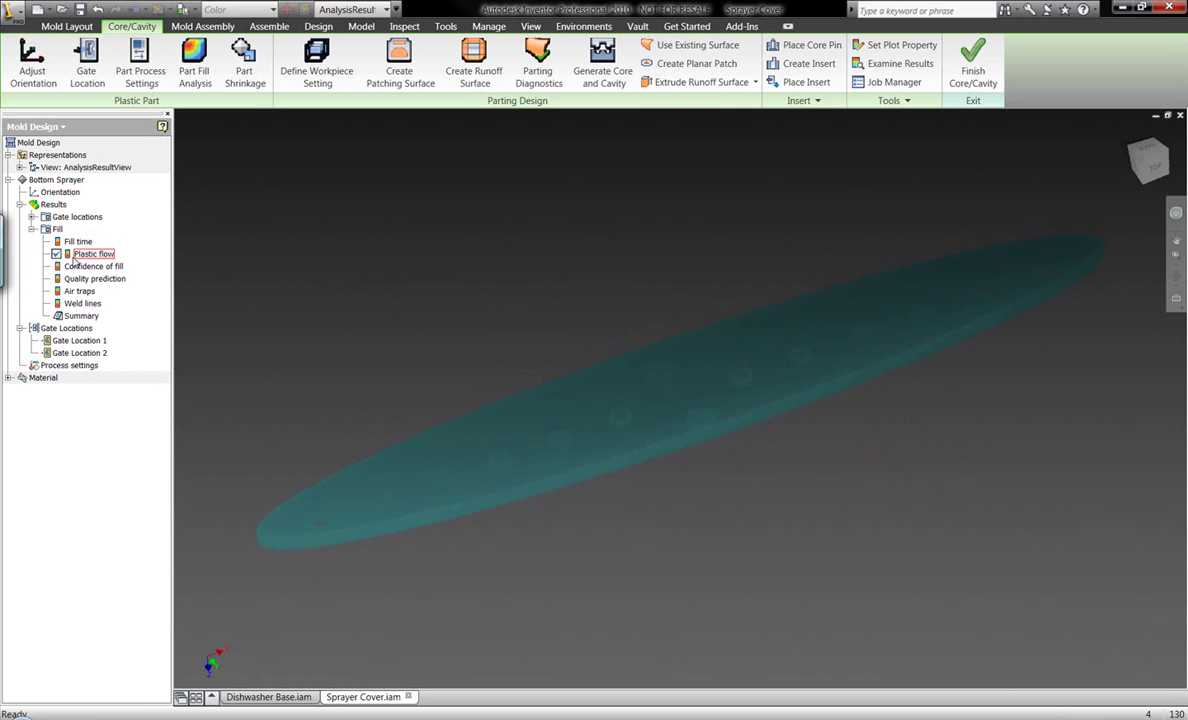
{"action": "right_click", "coordinate": [75, 258]}
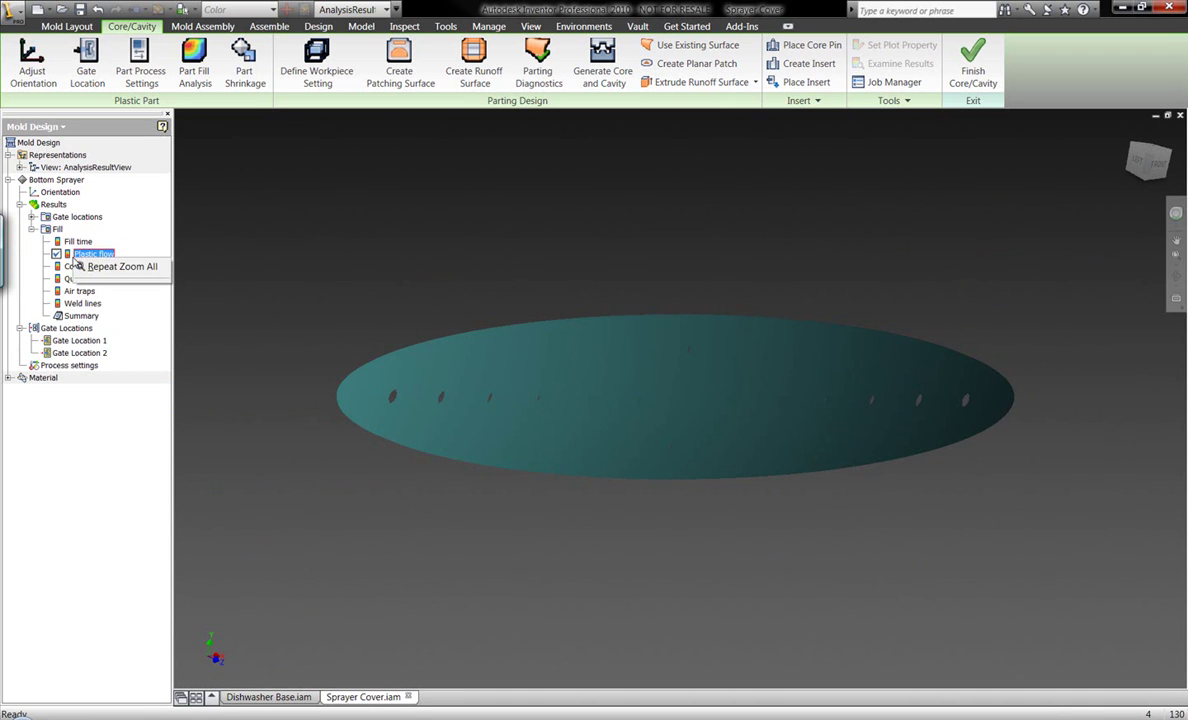
{"action": "left_click", "coordinate": [100, 266]}
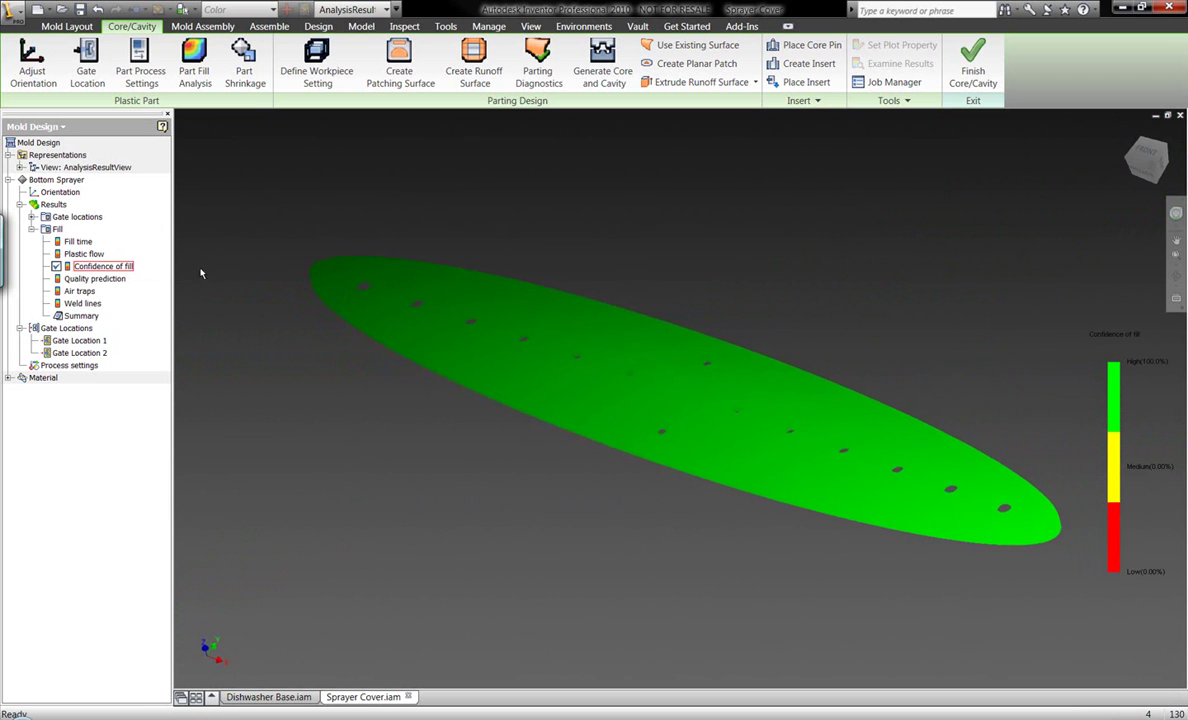
{"action": "left_click", "coordinate": [116, 283]}
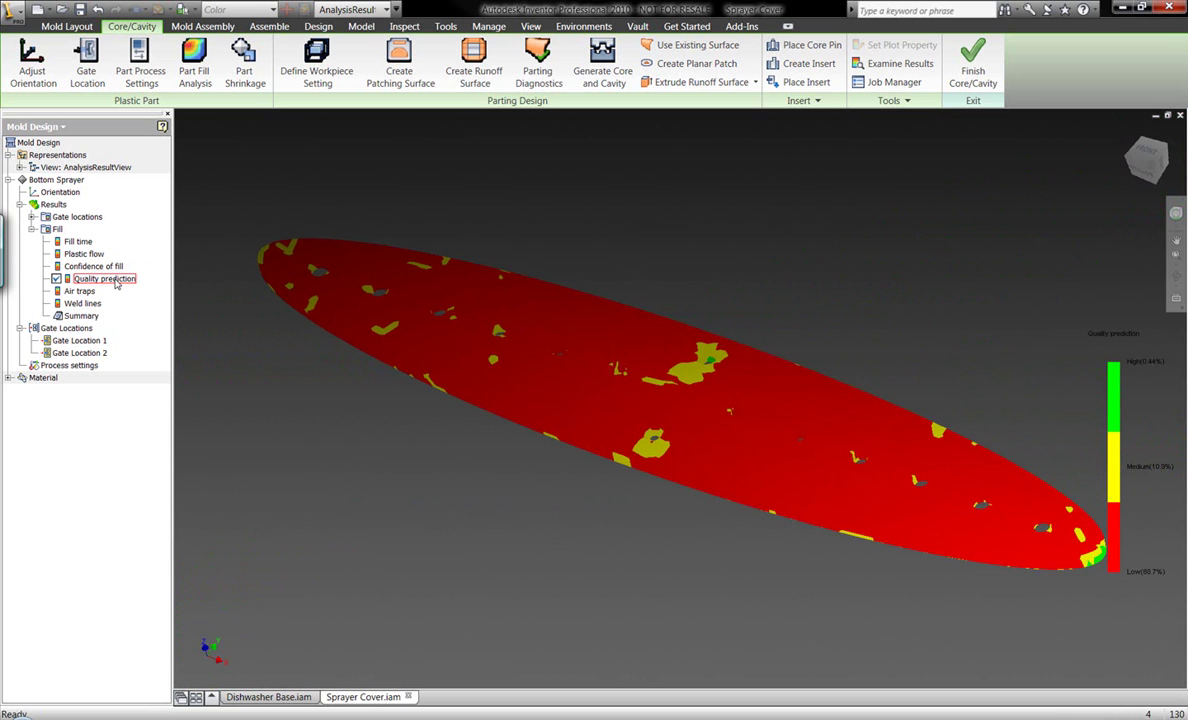
Review the air traps and weld lines results up close, and return to the fill time result
{"action": "left_click", "coordinate": [82, 291]}
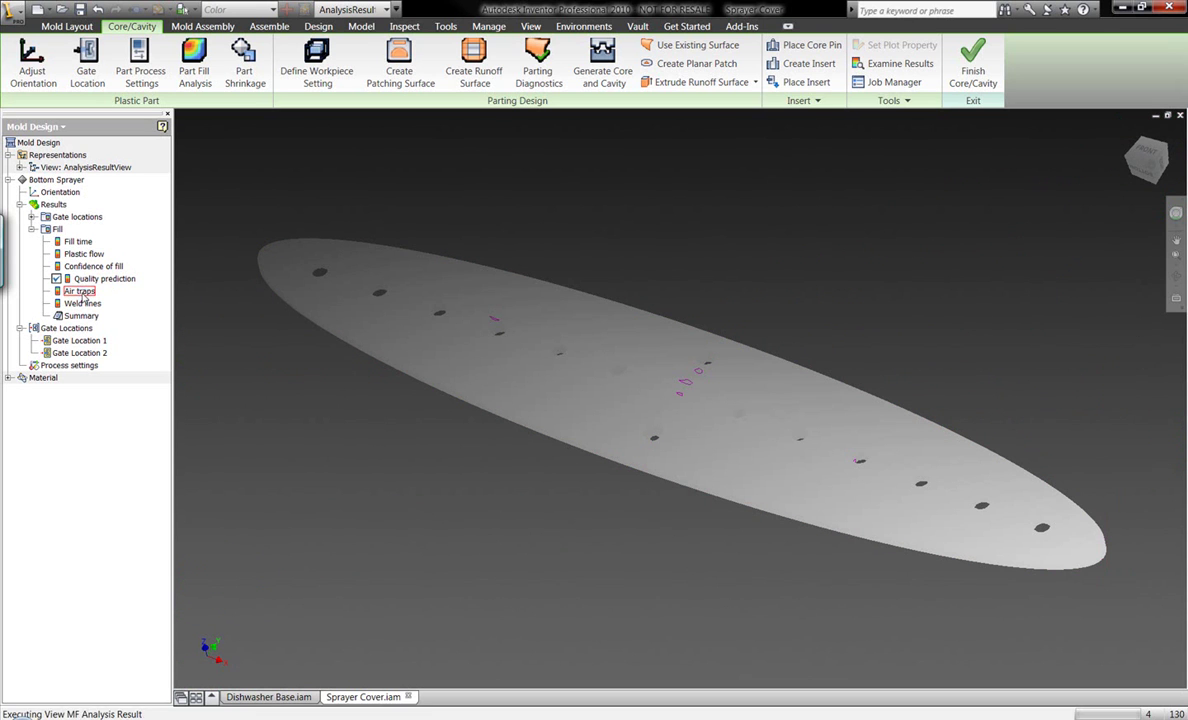
{"action": "left_click", "coordinate": [84, 303]}
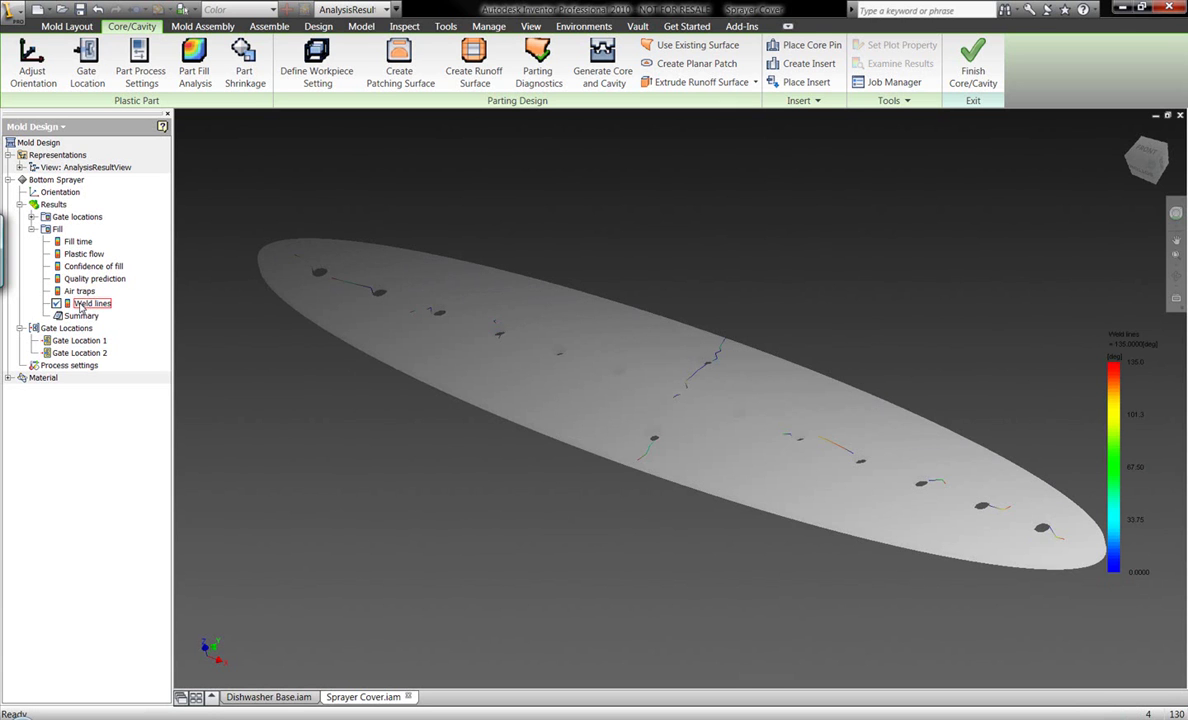
{"action": "scroll", "coordinate": [809, 435], "scroll_direction": "up", "scroll_amount": 3}
{"action": "scroll", "coordinate": [809, 435], "scroll_direction": "down", "scroll_amount": 4}
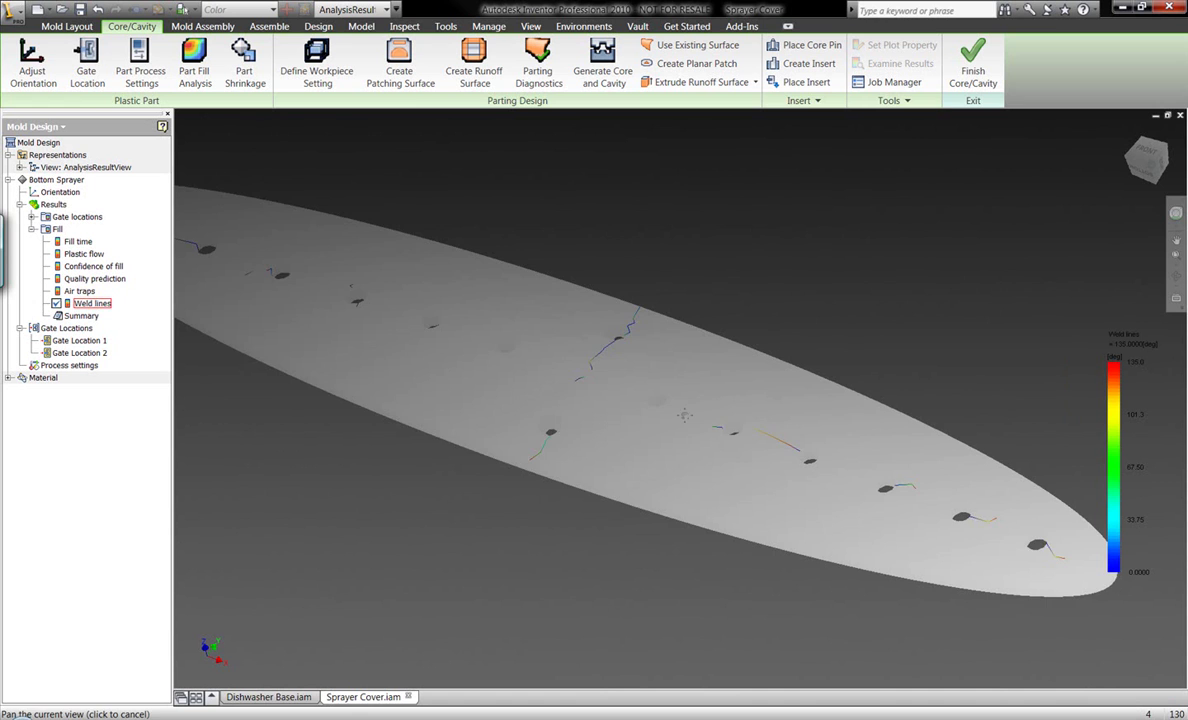
{"action": "scroll", "coordinate": [684, 415], "scroll_direction": "down", "scroll_amount": 2}
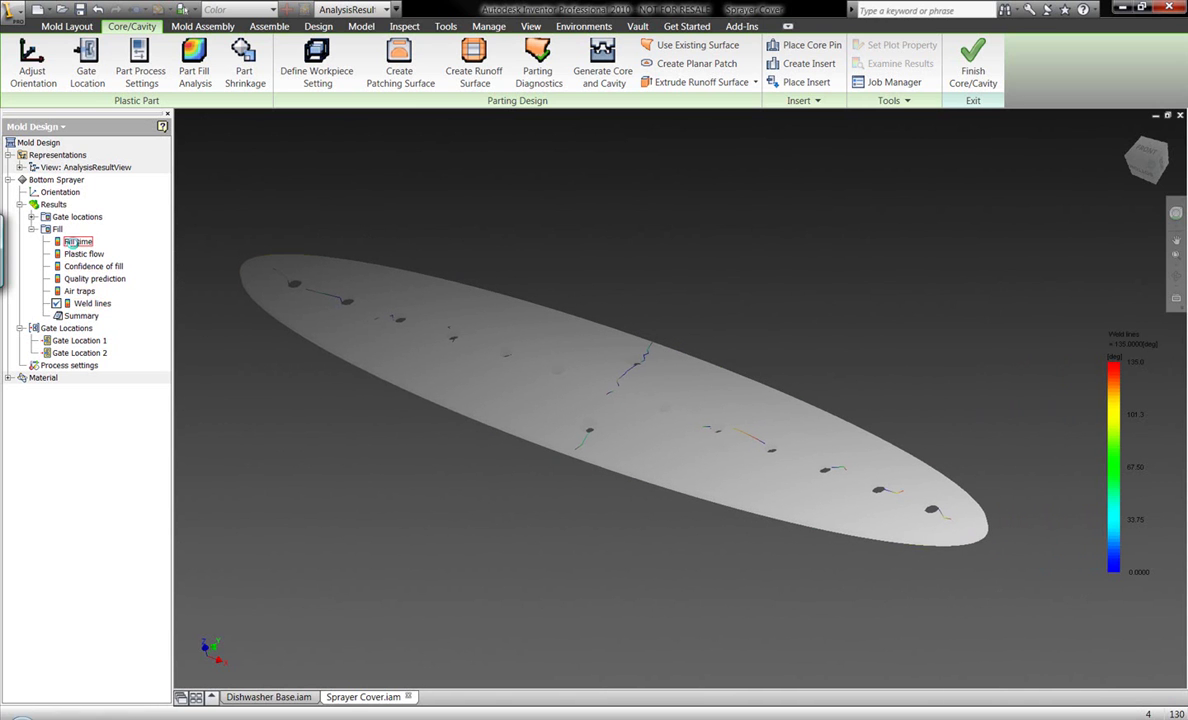
{"action": "double_click", "coordinate": [78, 242]}
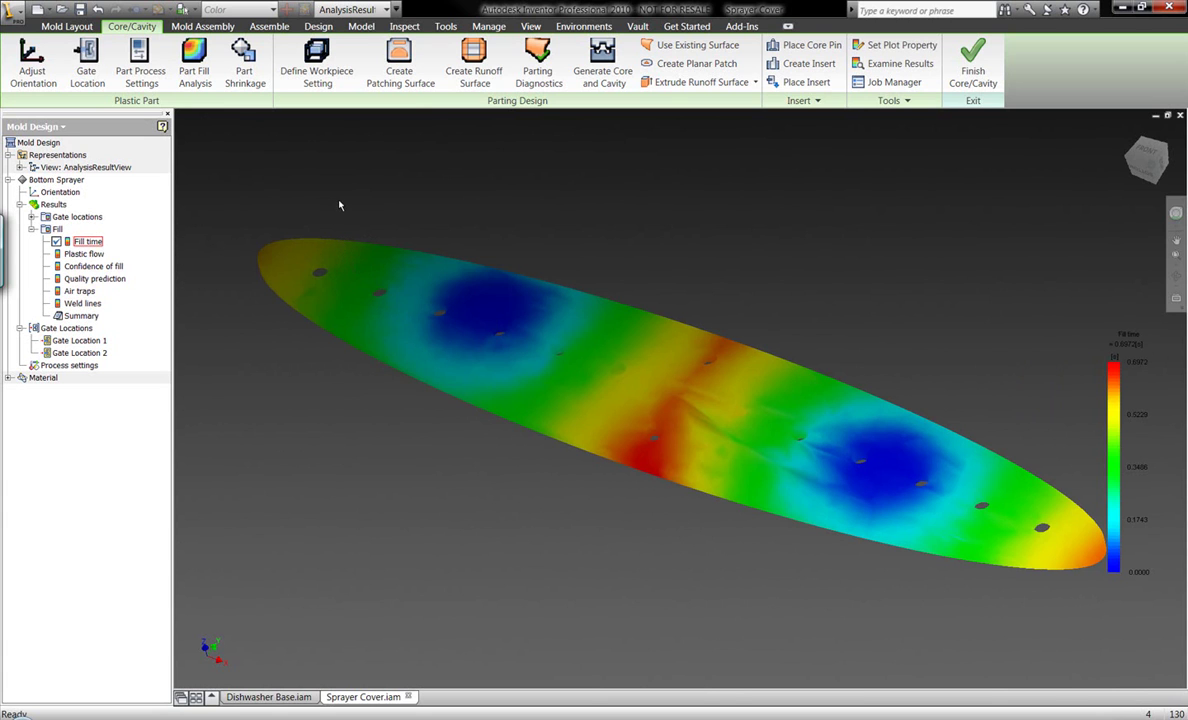
Finish the core/cavity session and reopen Bottom Sprayer for core/cavity editing
{"action": "left_click", "coordinate": [968, 62]}
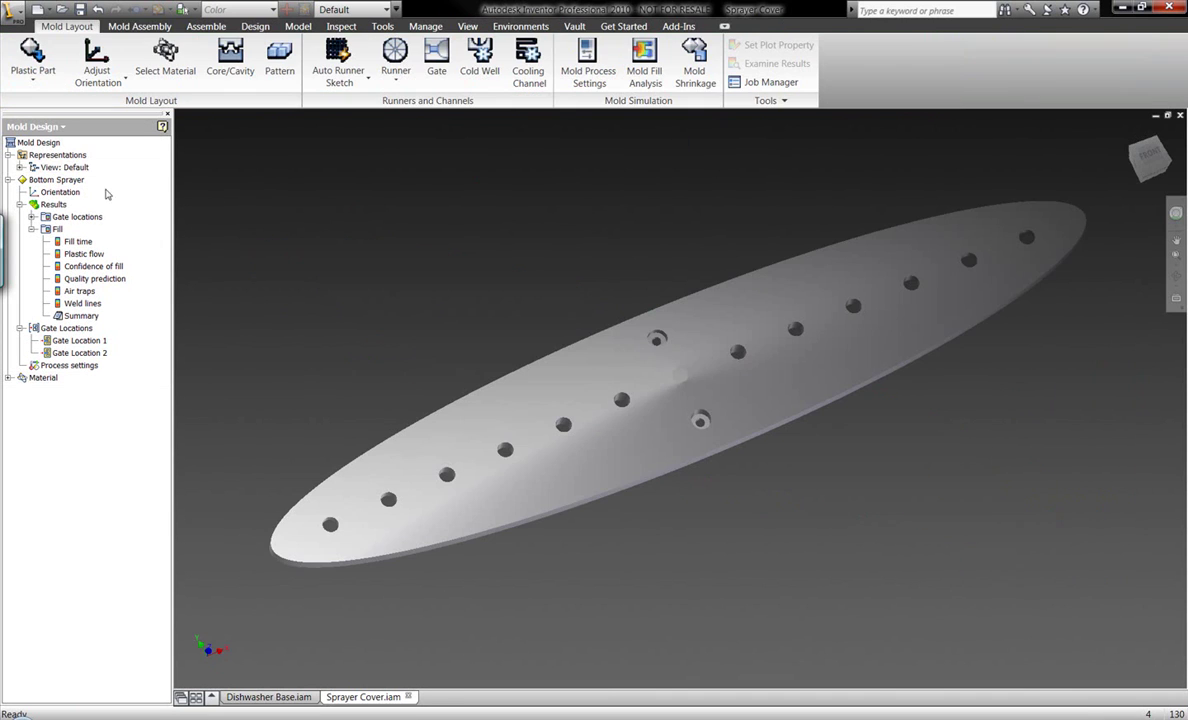
{"action": "double_click", "coordinate": [70, 182]}
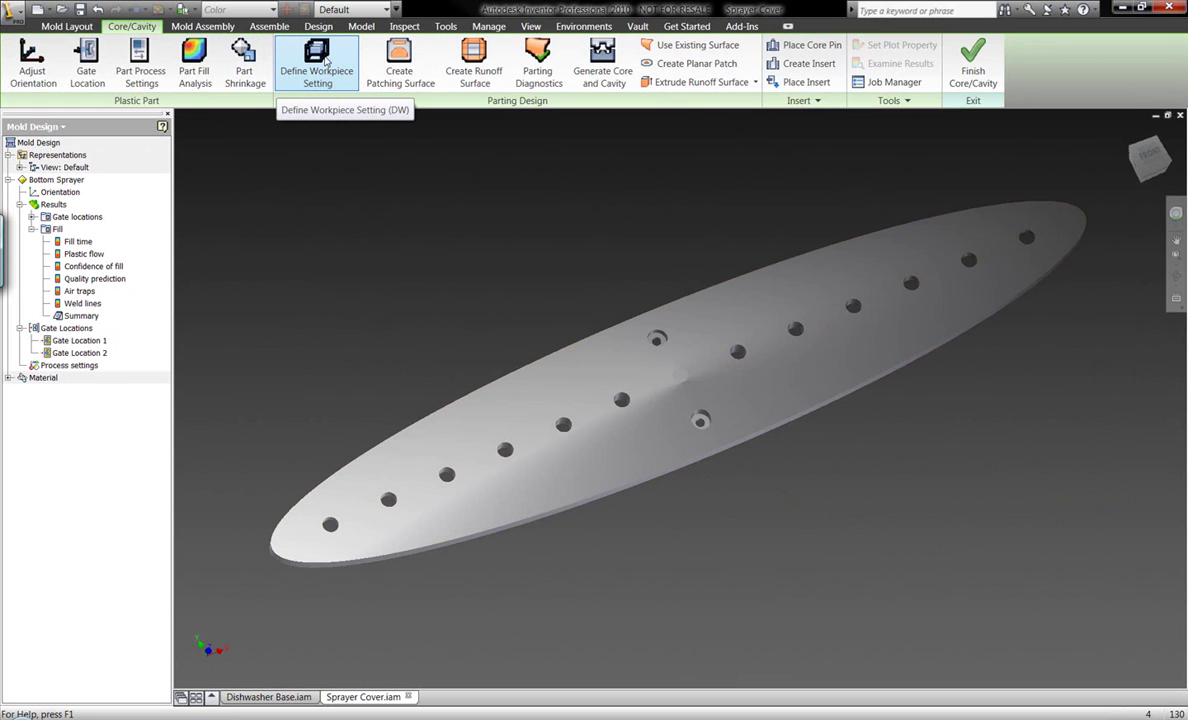
Start defining a rectangular workpiece and set its Y+ and Y- allowances to 1 in
{"action": "left_click", "coordinate": [325, 62]}
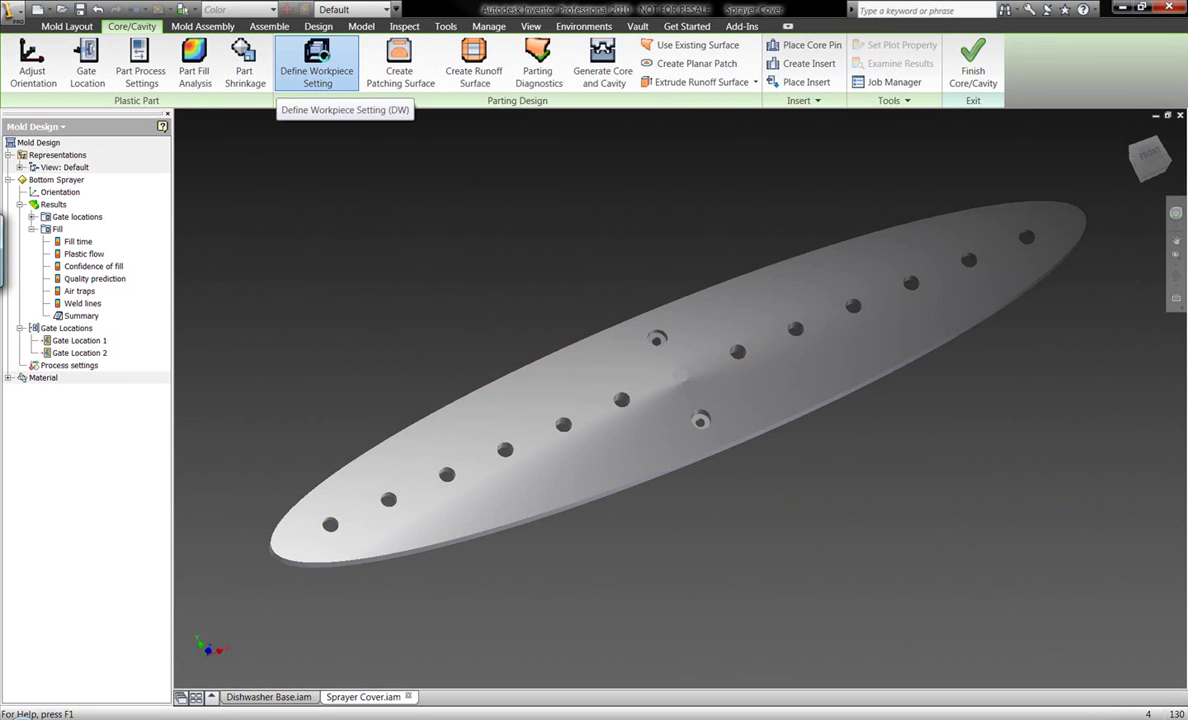
{"action": "left_click", "coordinate": [1153, 176]}
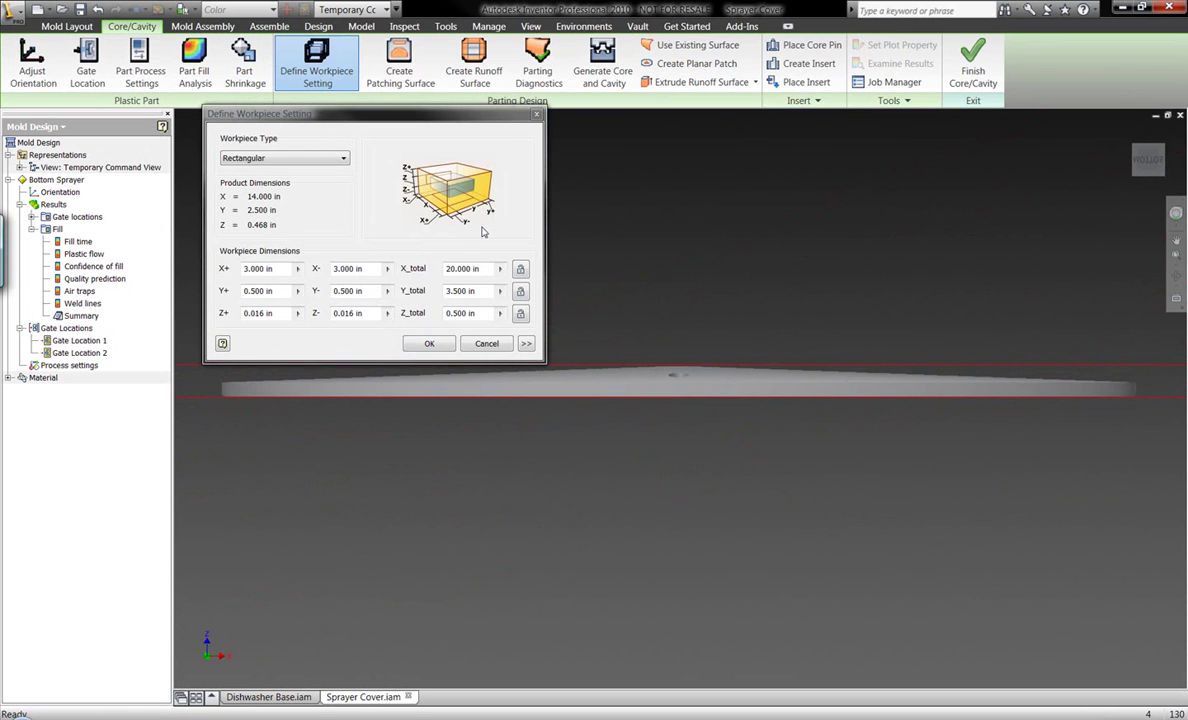
{"action": "left_click_drag", "start_coordinate": [292, 290], "coordinate": [200, 295]}
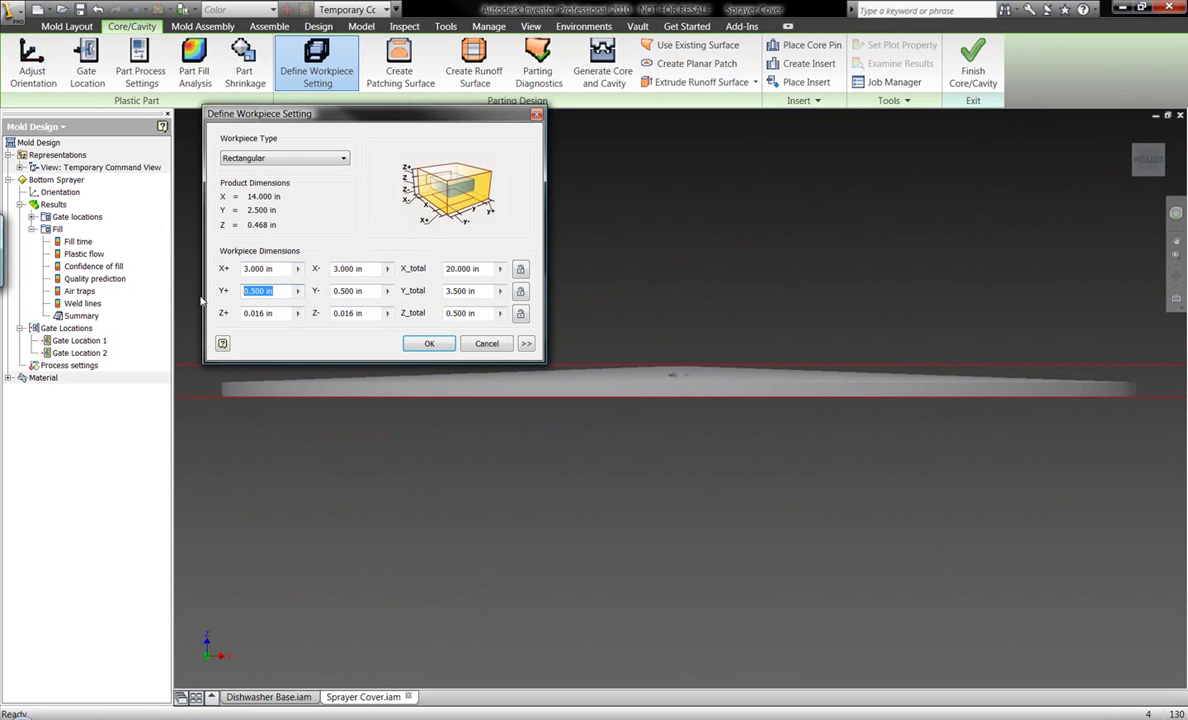
{"action": "type", "text": "1"}
{"action": "key", "text": "Tab"}
{"action": "type", "text": "1"}
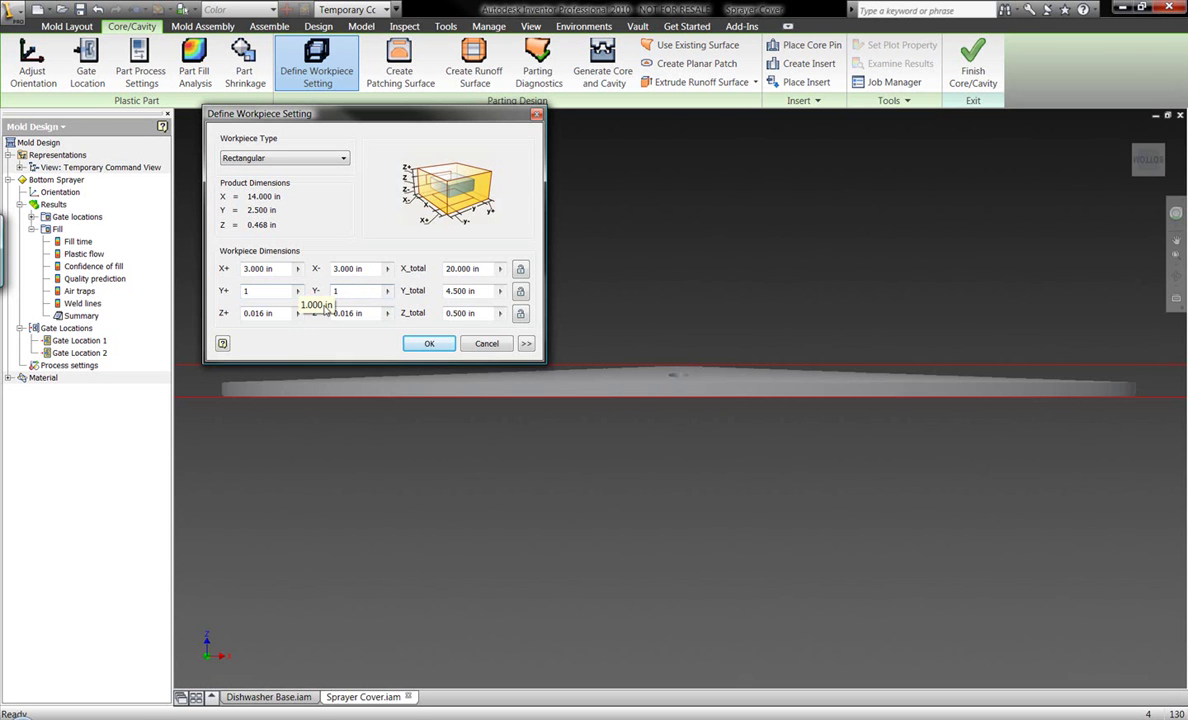
Set the workpiece's Z+ and Z- allowances to 0.25 in
{"action": "left_click", "coordinate": [1152, 146]}
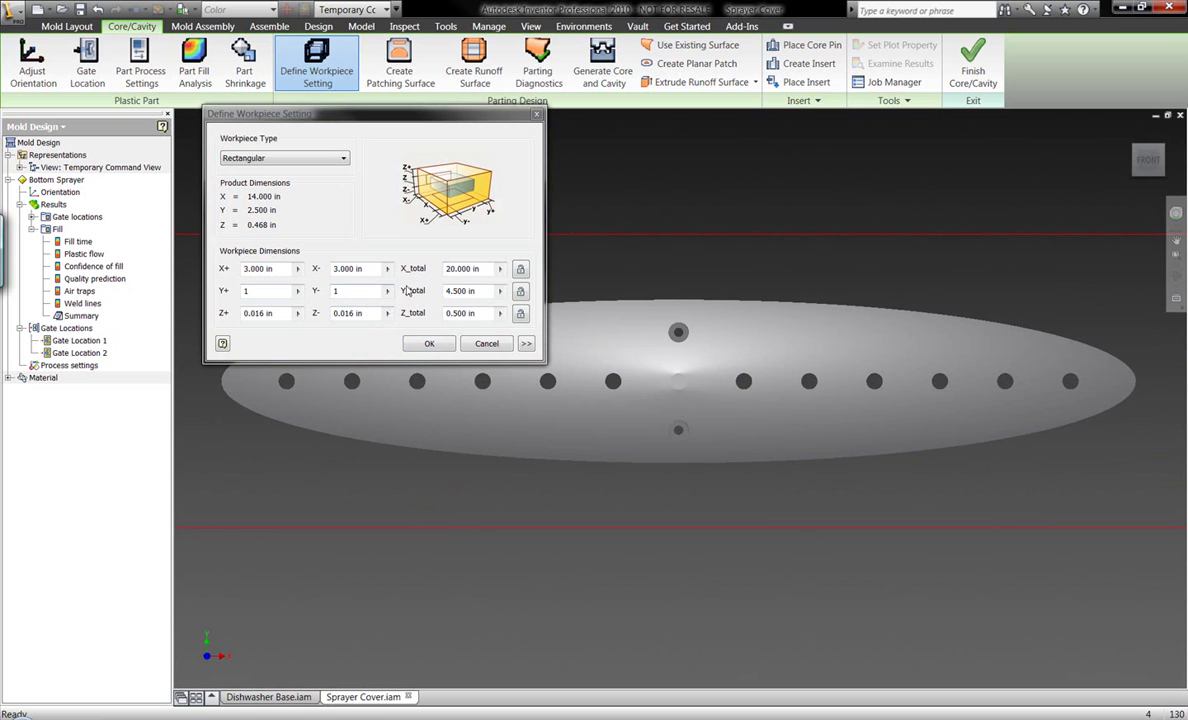
{"action": "left_click_drag", "start_coordinate": [278, 316], "coordinate": [218, 313]}
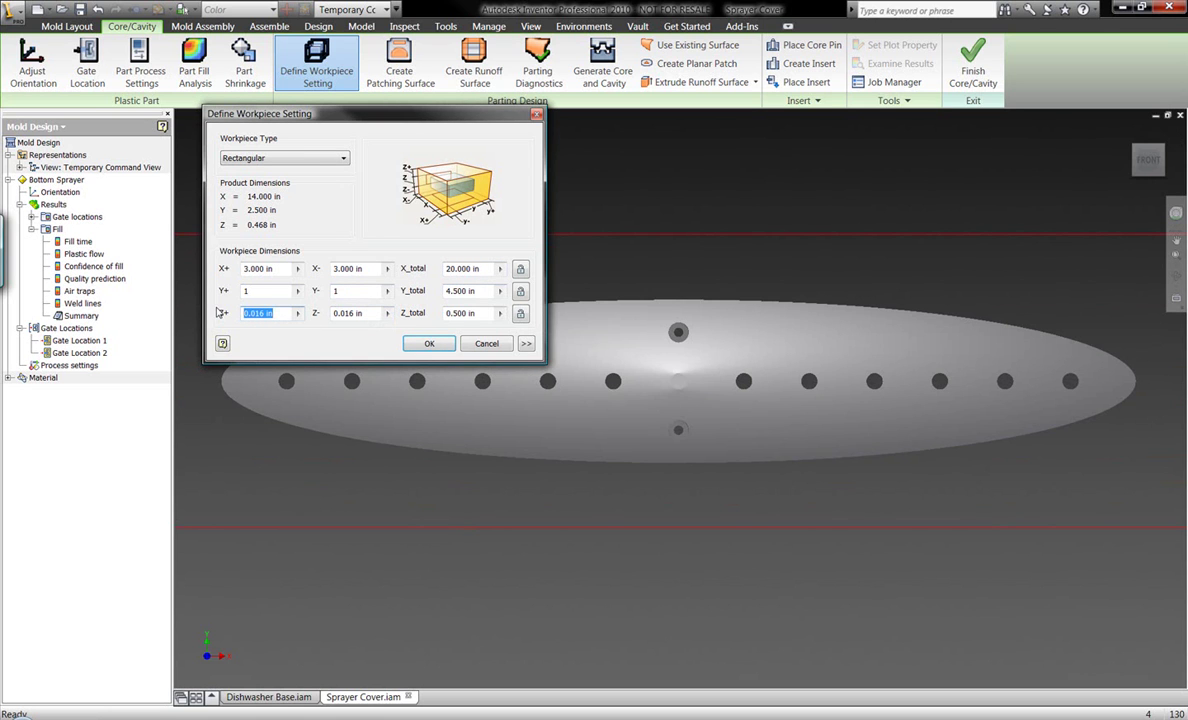
{"action": "type", "text": ".25"}
{"action": "key", "text": "Tab"}
{"action": "key", "text": "BackSpace"}
{"action": "type", "text": ".25"}
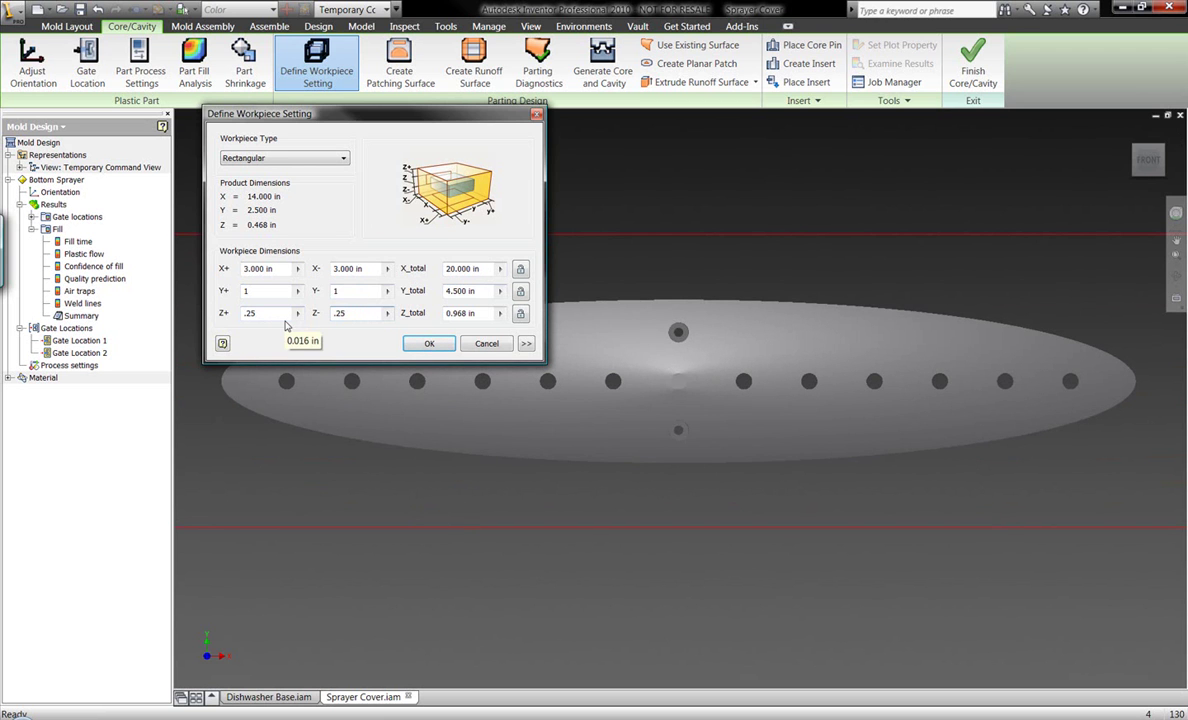
Set the workpiece's Z+ and Z- allowances to 1 in and create the workpiece
{"action": "left_click", "coordinate": [1149, 185]}
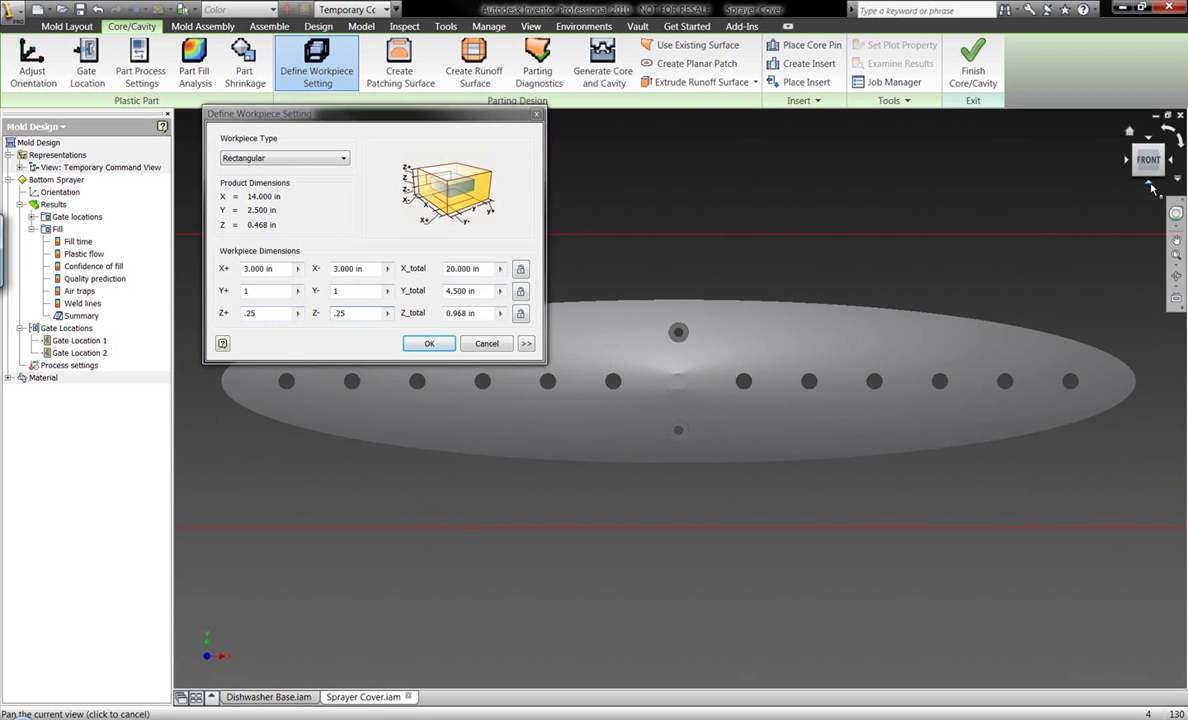
{"action": "double_click", "coordinate": [360, 313]}
{"action": "type", "text": "1"}
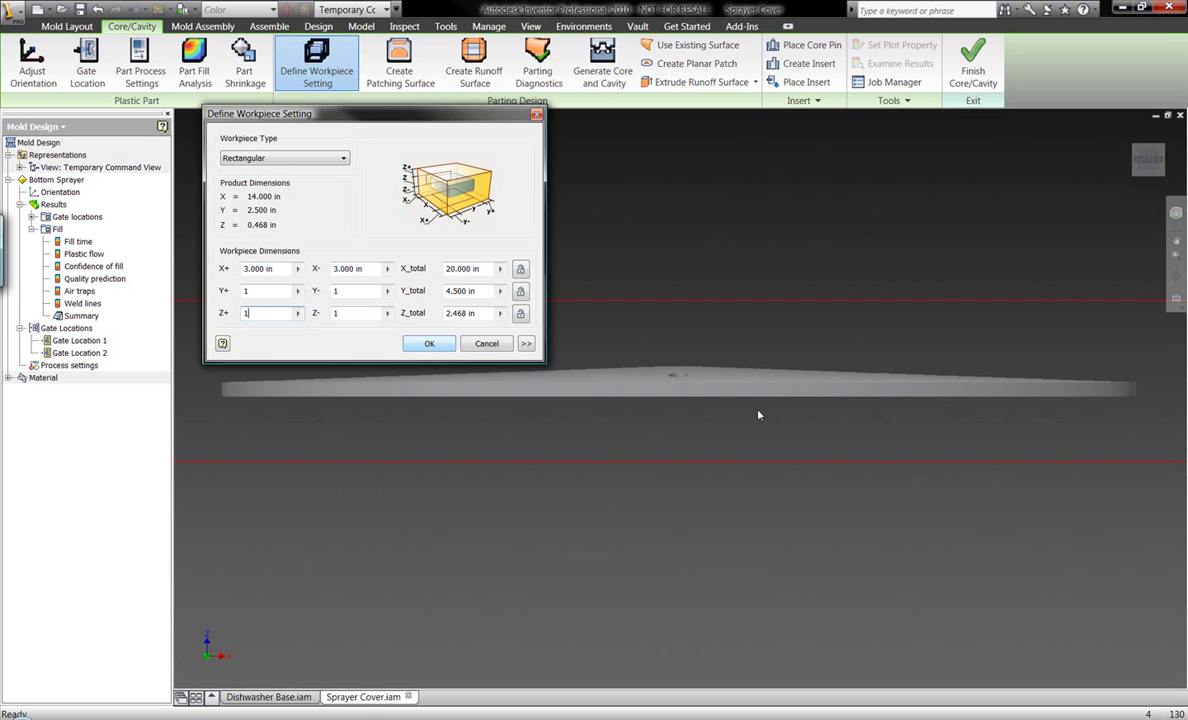
{"action": "scroll", "coordinate": [756, 413], "scroll_direction": "up", "scroll_amount": 3}
{"action": "left_click", "coordinate": [430, 344]}
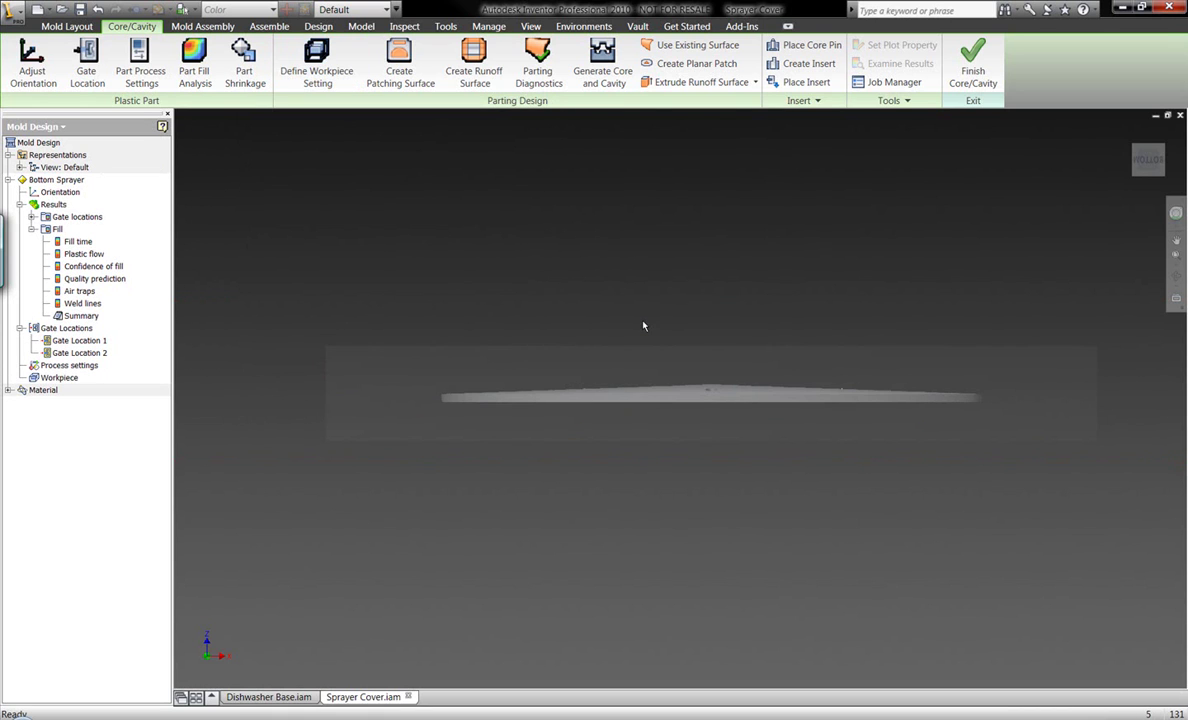
Start creating patching surfaces on the sprayer cover and examine proposed patches 15 to 10 one by one
{"action": "middle_click_drag", "start_coordinate": [631, 339], "coordinate": [696, 361], "text": "shift"}
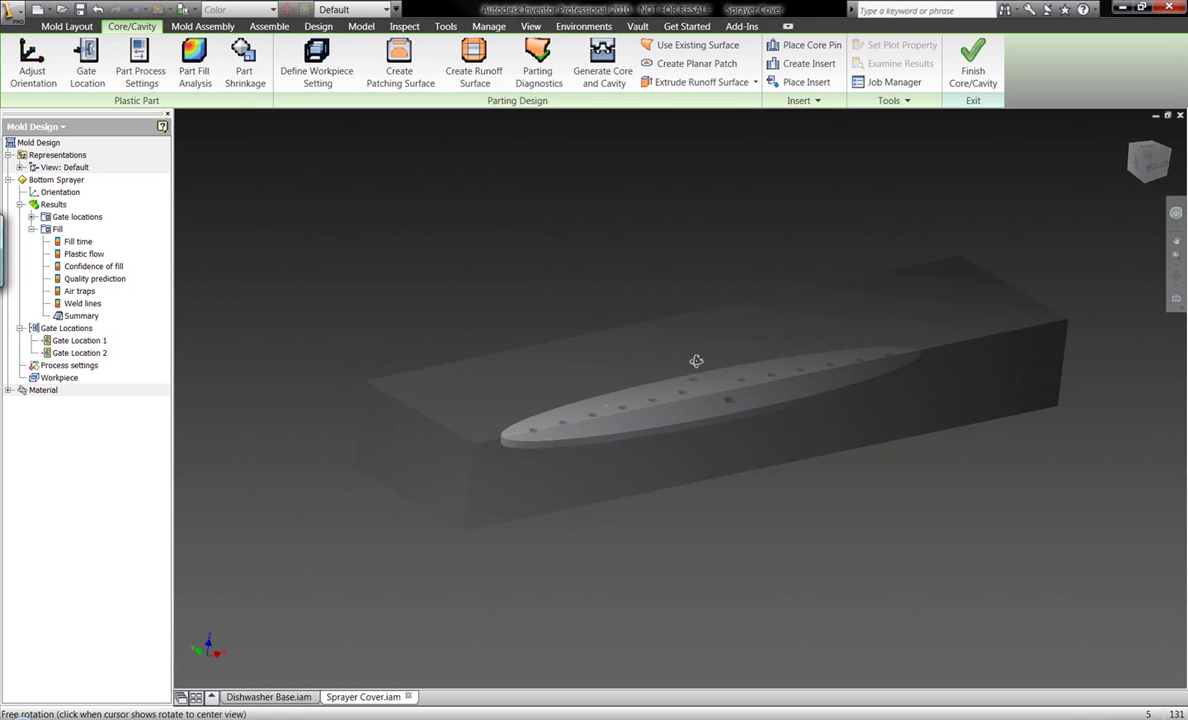
{"action": "left_click", "coordinate": [396, 60]}
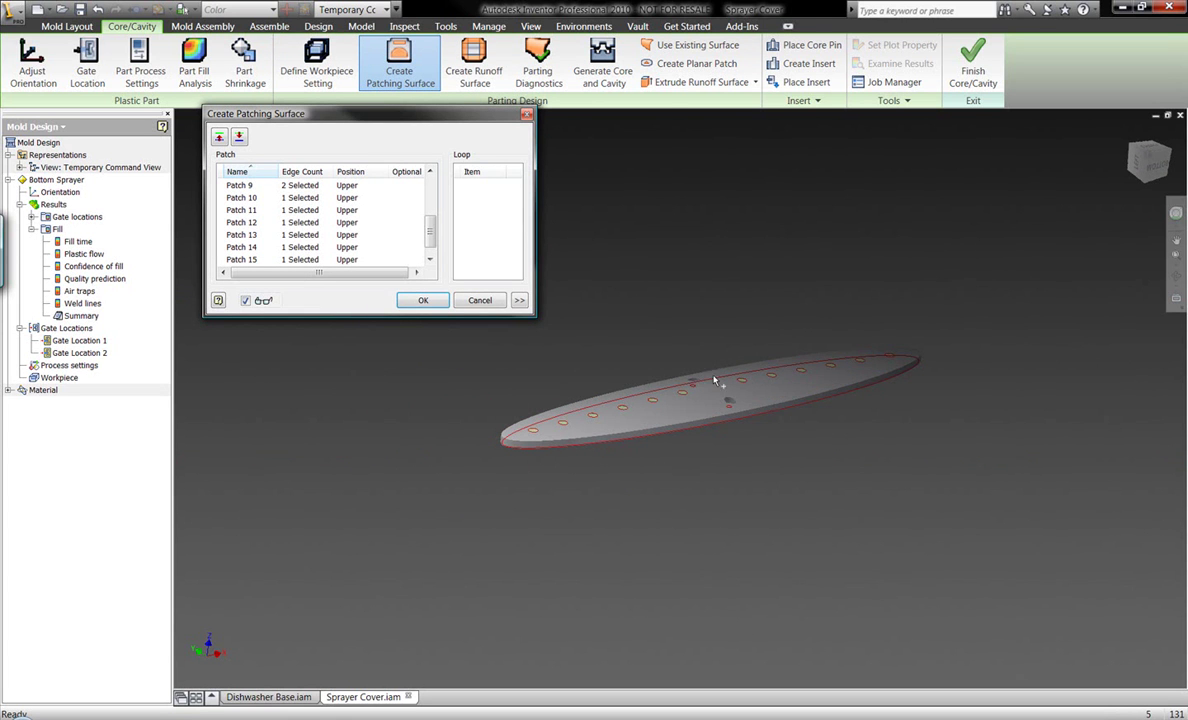
{"action": "scroll", "coordinate": [729, 406], "scroll_direction": "down", "scroll_amount": 5}
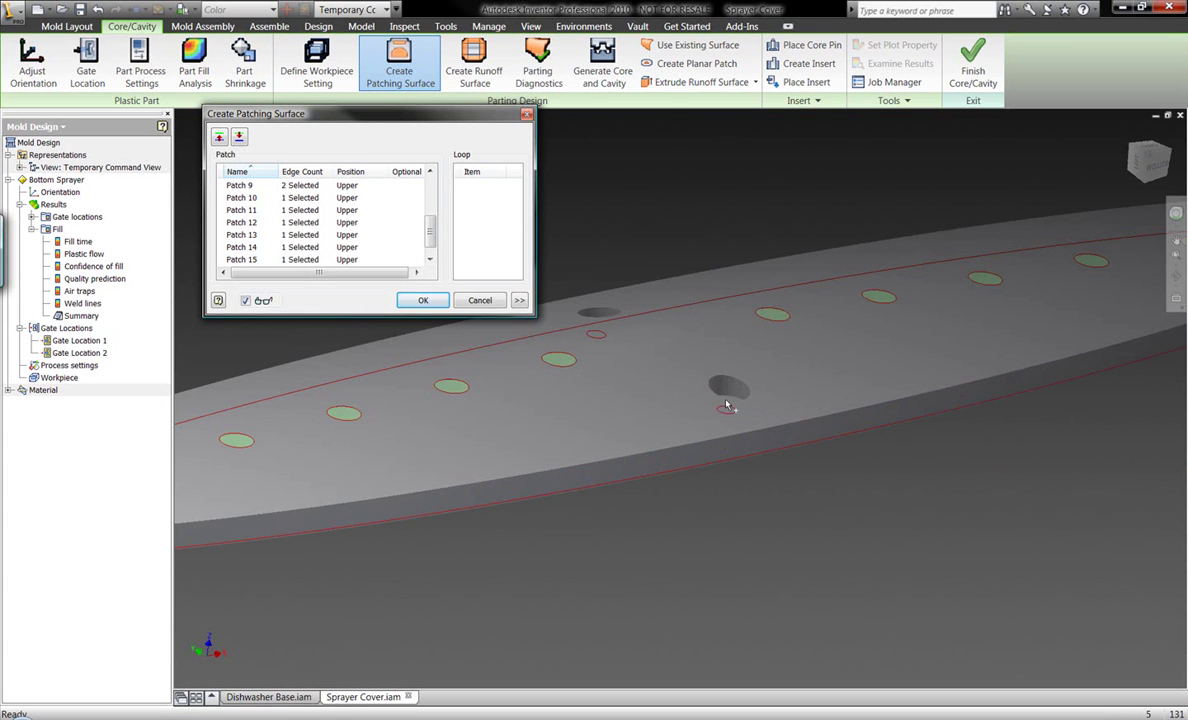
{"action": "middle_click_drag", "start_coordinate": [675, 312], "coordinate": [759, 259], "text": "shift"}
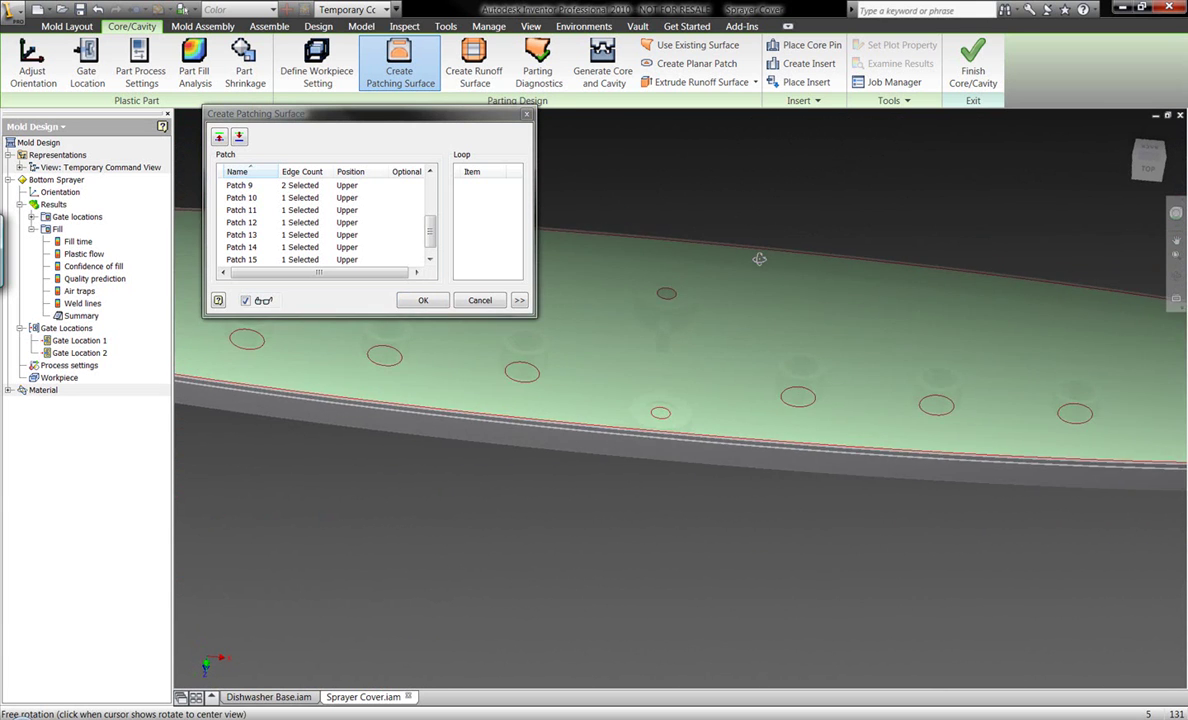
{"action": "left_click", "coordinate": [430, 245]}
{"action": "left_click", "coordinate": [240, 248]}
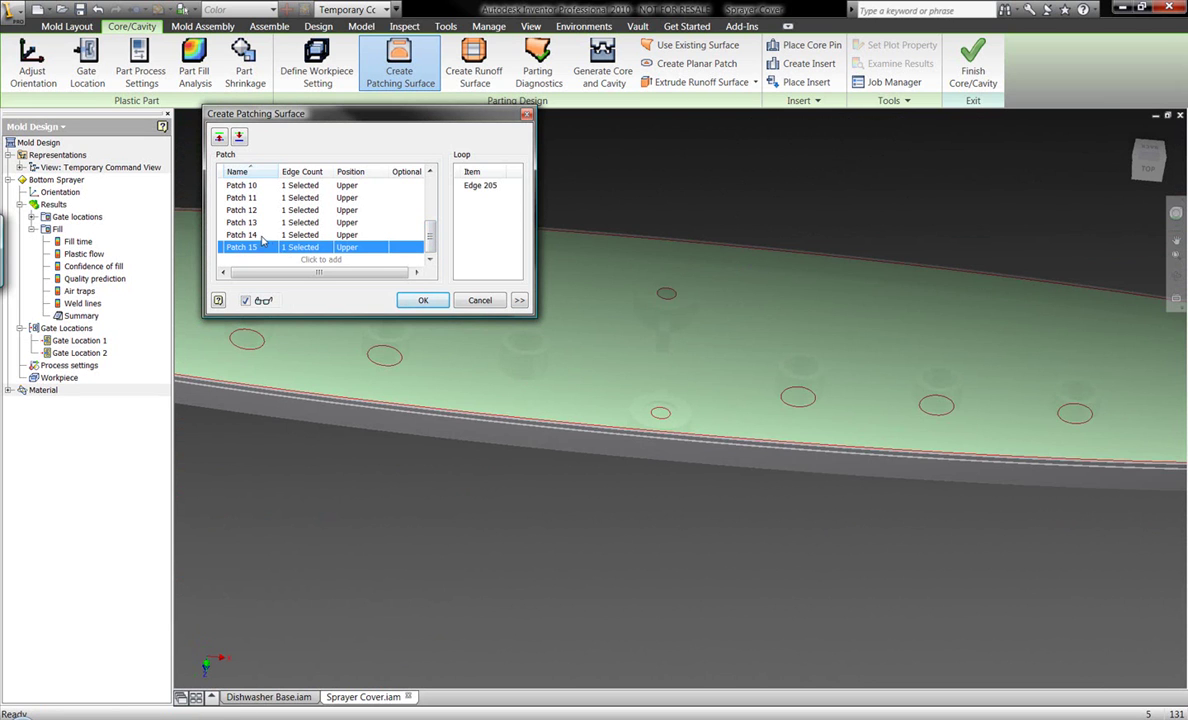
{"action": "left_click", "coordinate": [257, 236]}
{"action": "left_click", "coordinate": [240, 222]}
{"action": "left_click", "coordinate": [238, 210]}
{"action": "left_click", "coordinate": [236, 197]}
{"action": "left_click", "coordinate": [235, 185]}
{"action": "scroll", "coordinate": [330, 220], "scroll_direction": "up", "scroll_amount": 3}
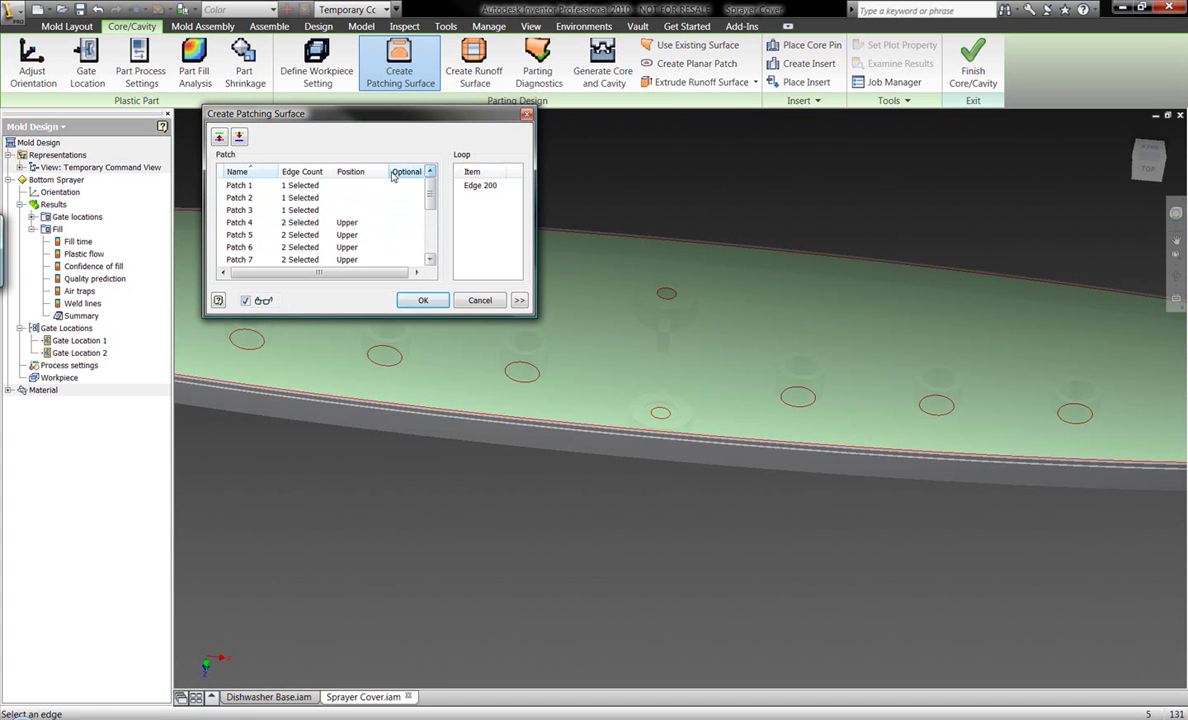
Find and delete Patch 2, which spans the cover's outer rim, and create the remaining patching surfaces
{"action": "left_click", "coordinate": [238, 187]}
{"action": "left_click", "coordinate": [240, 198]}
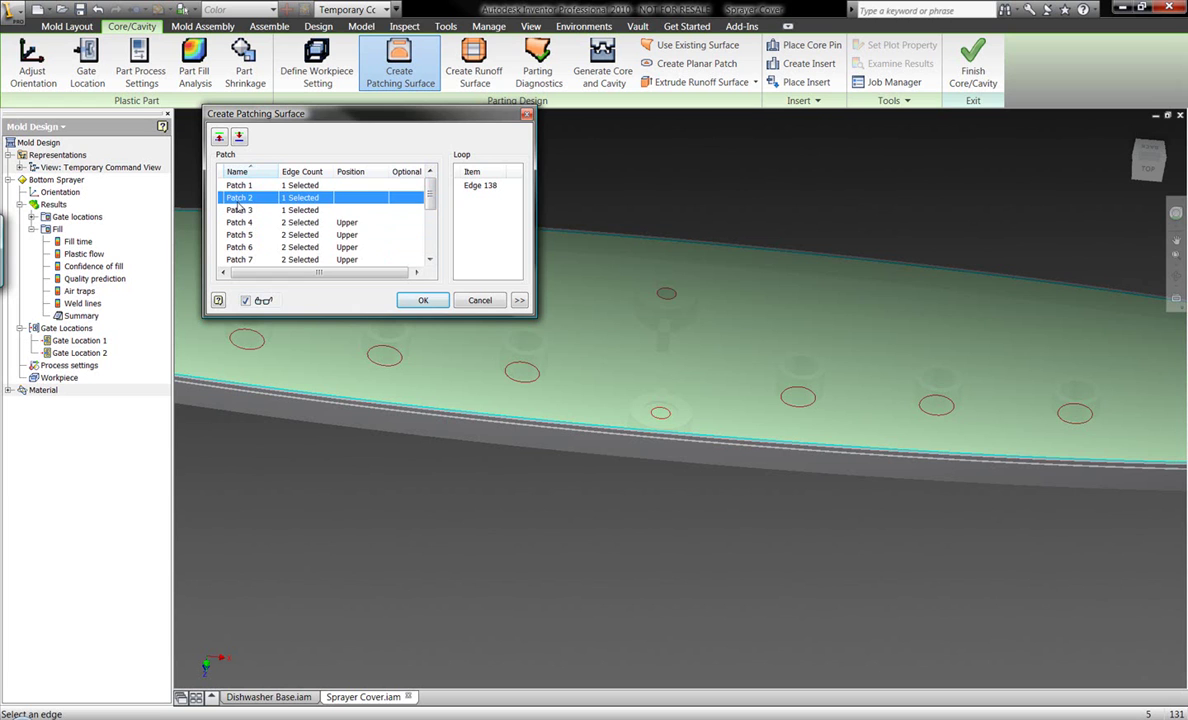
{"action": "left_click", "coordinate": [240, 209]}
{"action": "left_click", "coordinate": [238, 185]}
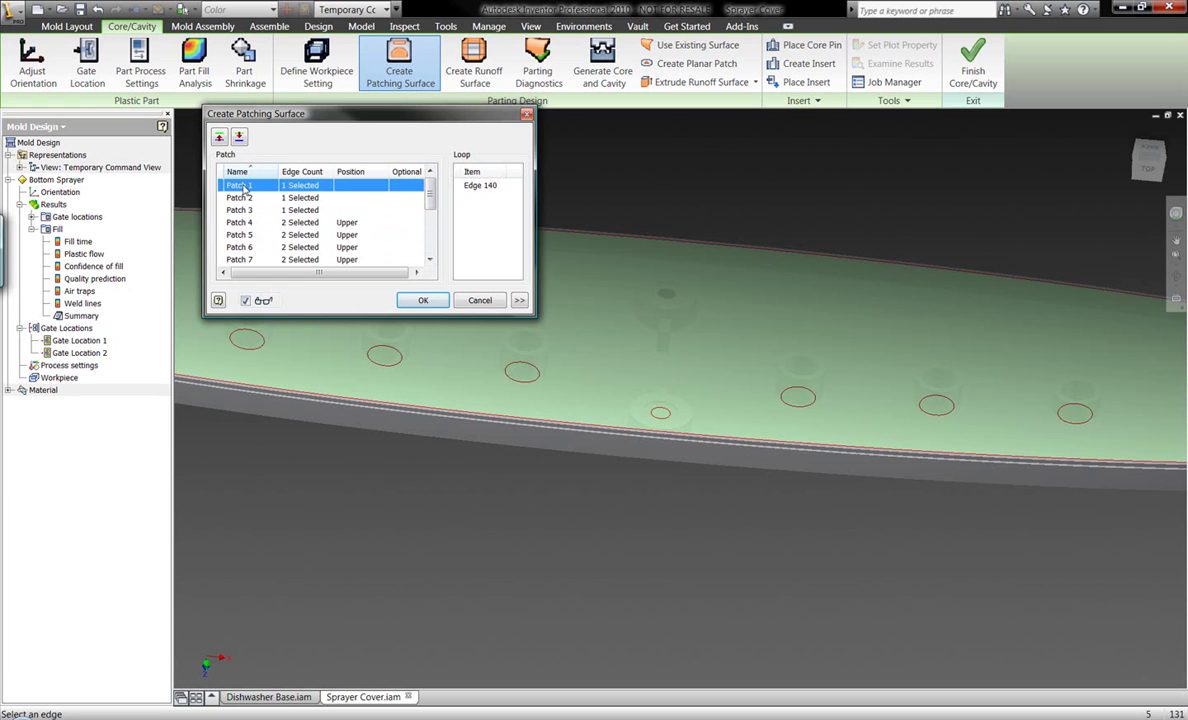
{"action": "left_click", "coordinate": [240, 198]}
{"action": "right_click", "coordinate": [241, 200]}
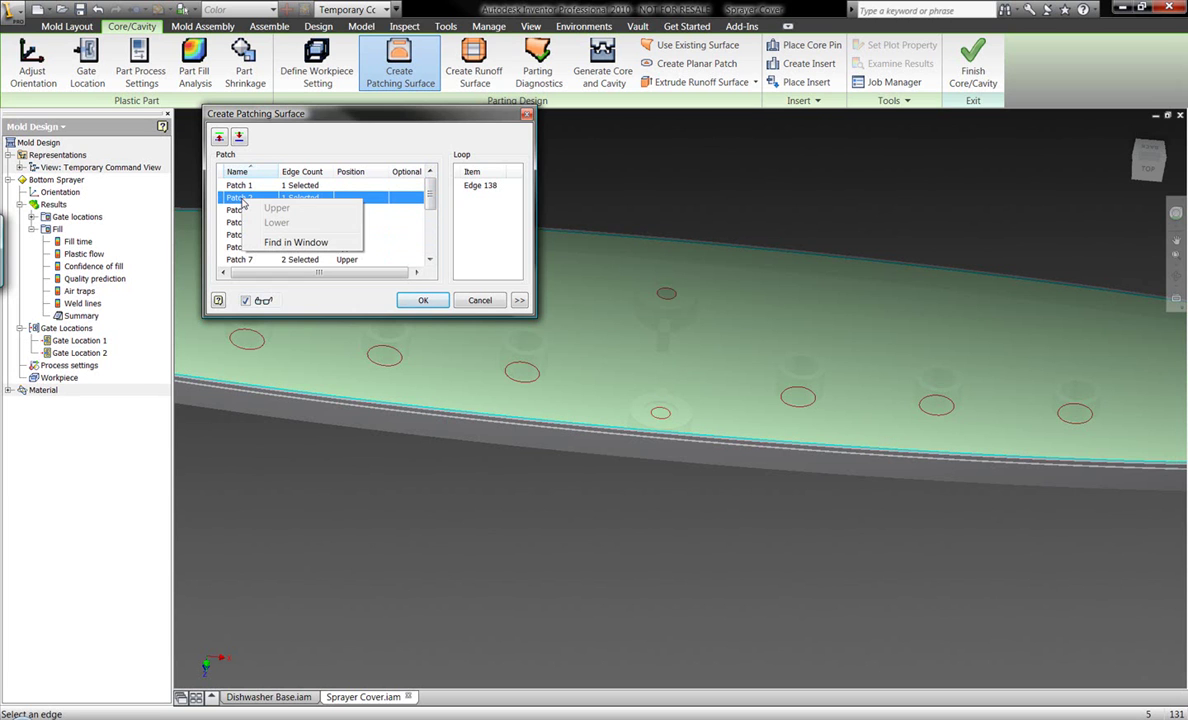
{"action": "left_click", "coordinate": [298, 243]}
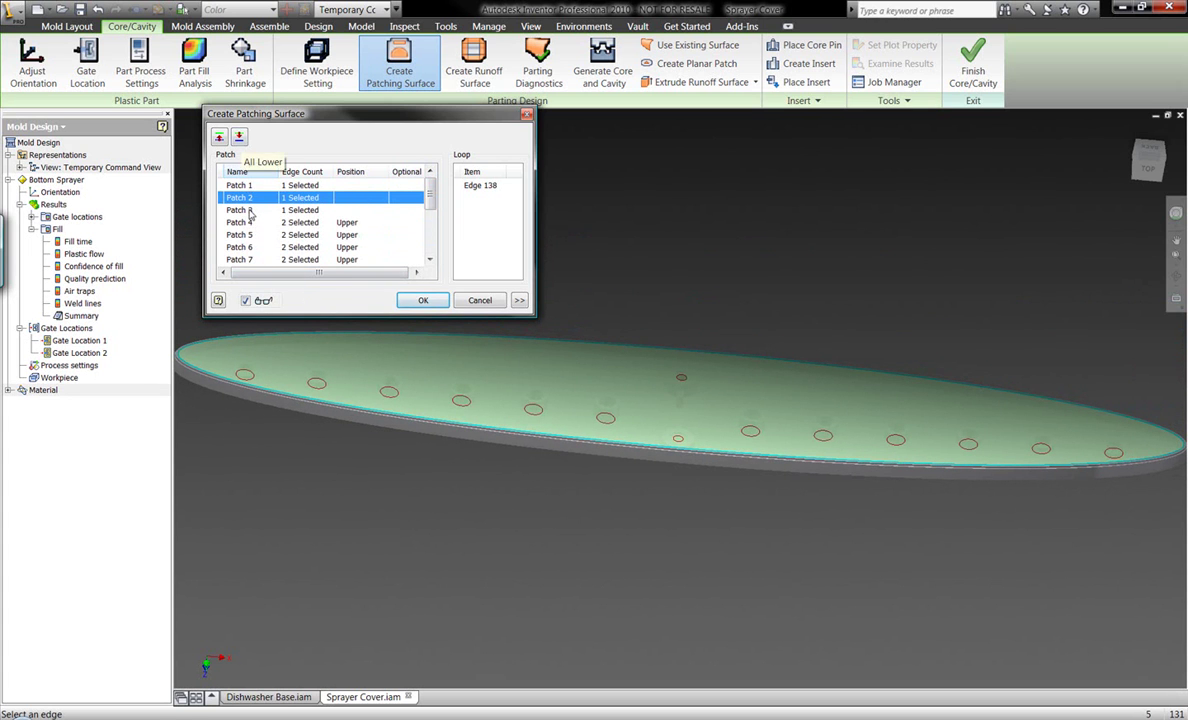
{"action": "key", "text": "Delete"}
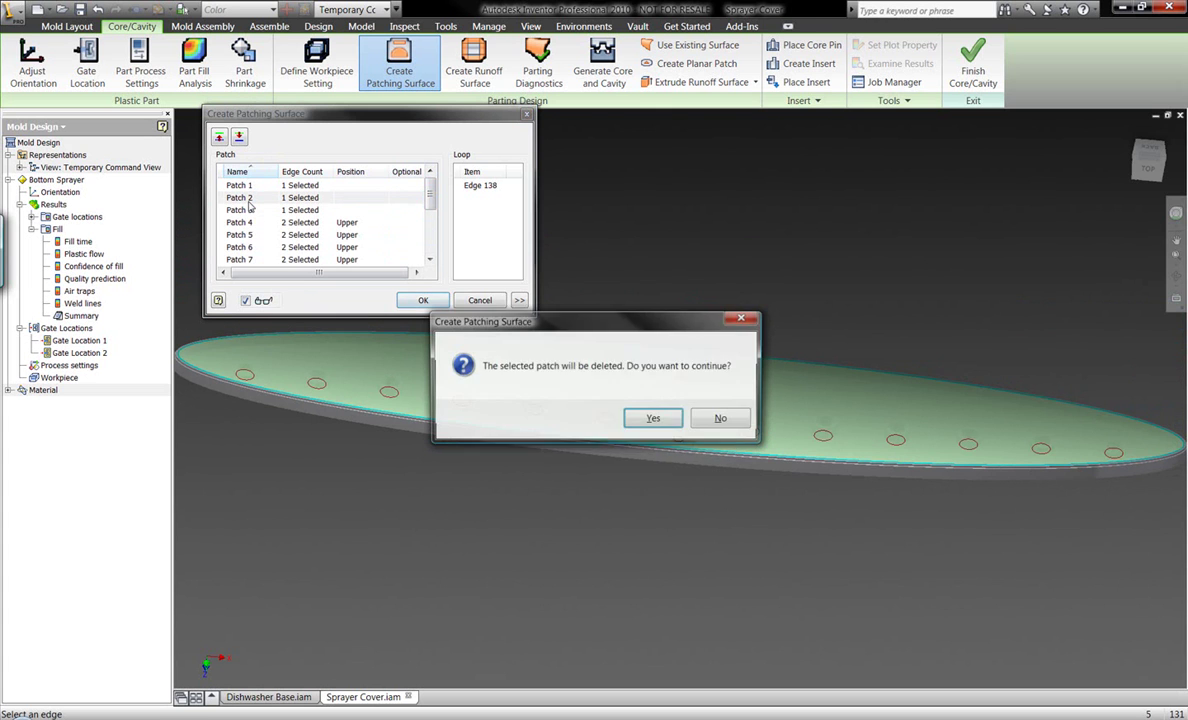
{"action": "left_click", "coordinate": [654, 419]}
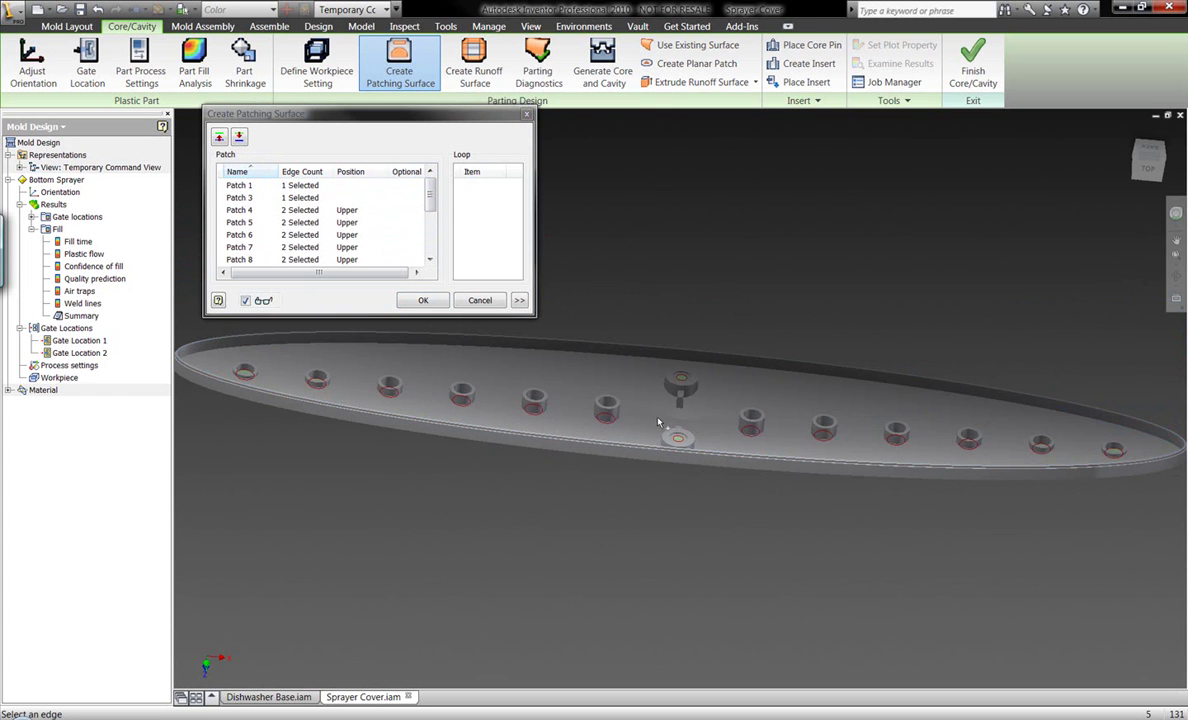
{"action": "middle_click_drag", "start_coordinate": [578, 288], "coordinate": [655, 485], "text": "shift"}
{"action": "left_click", "coordinate": [432, 302]}
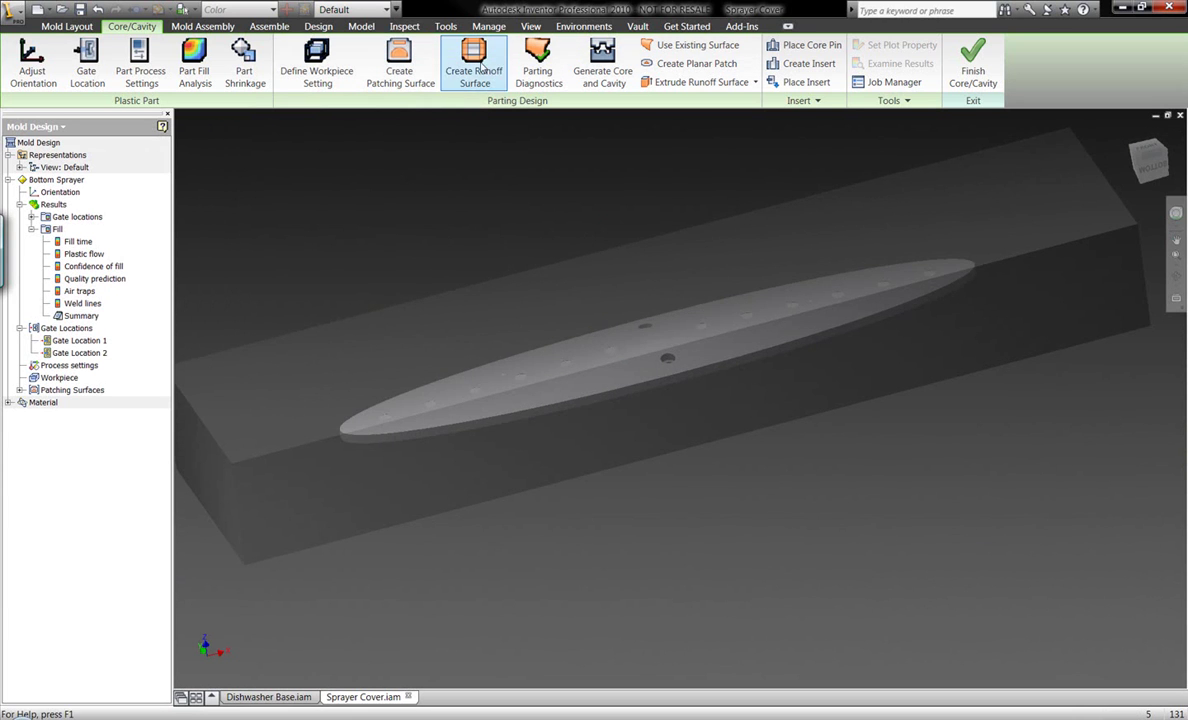
Create the runoff surface from the edge around the cover's outer rim and run the parting diagnostics
{"action": "left_click", "coordinate": [481, 66]}
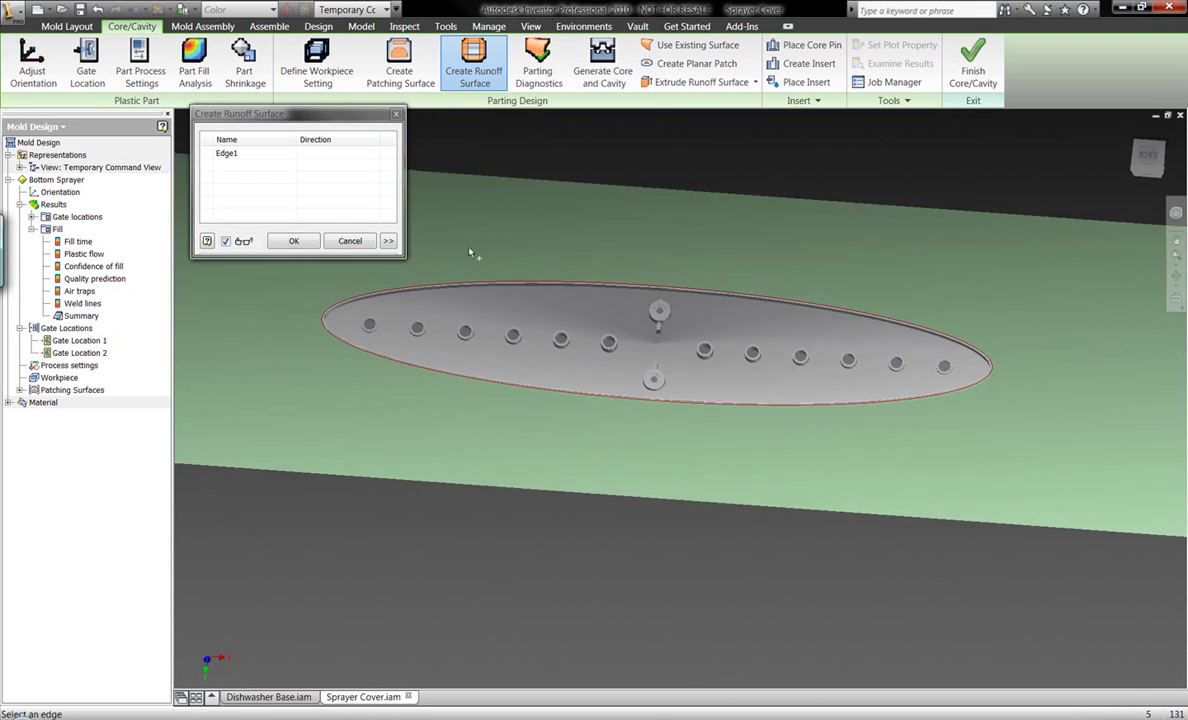
{"action": "left_click", "coordinate": [293, 241]}
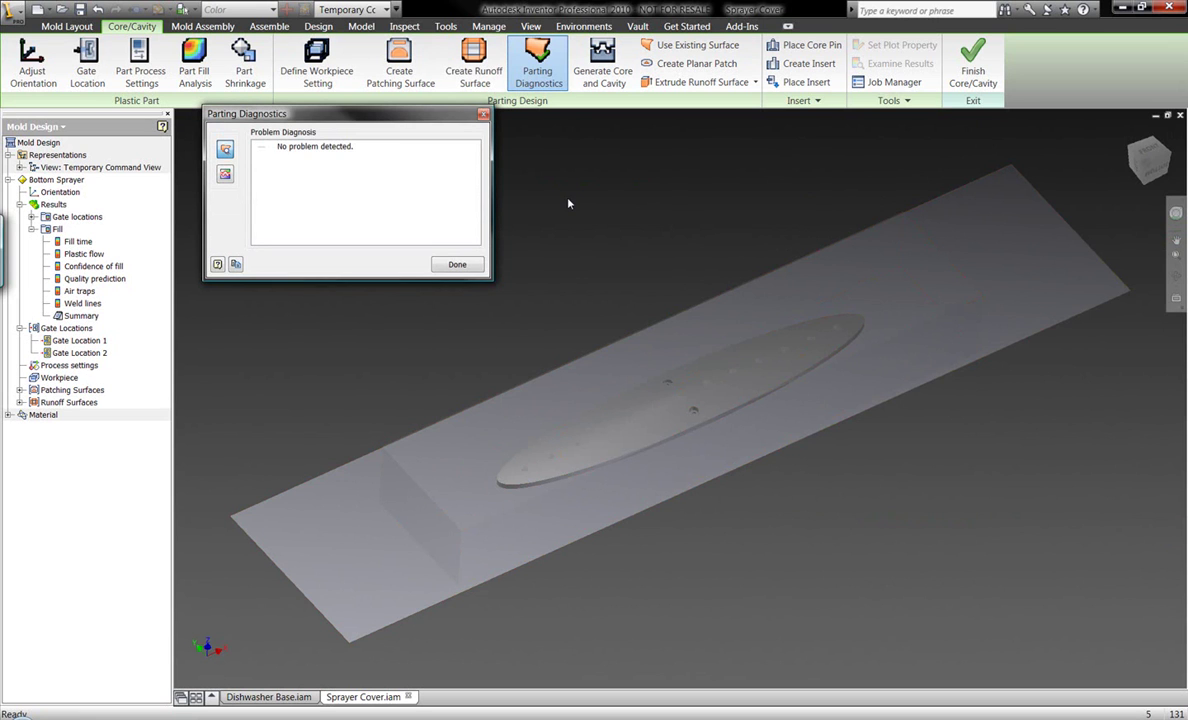
{"action": "left_click", "coordinate": [457, 264]}
Generate the sprayer cover's core and cavity, inspect the resulting mold halves and finish core/cavity editing
{"action": "left_click", "coordinate": [620, 78]}
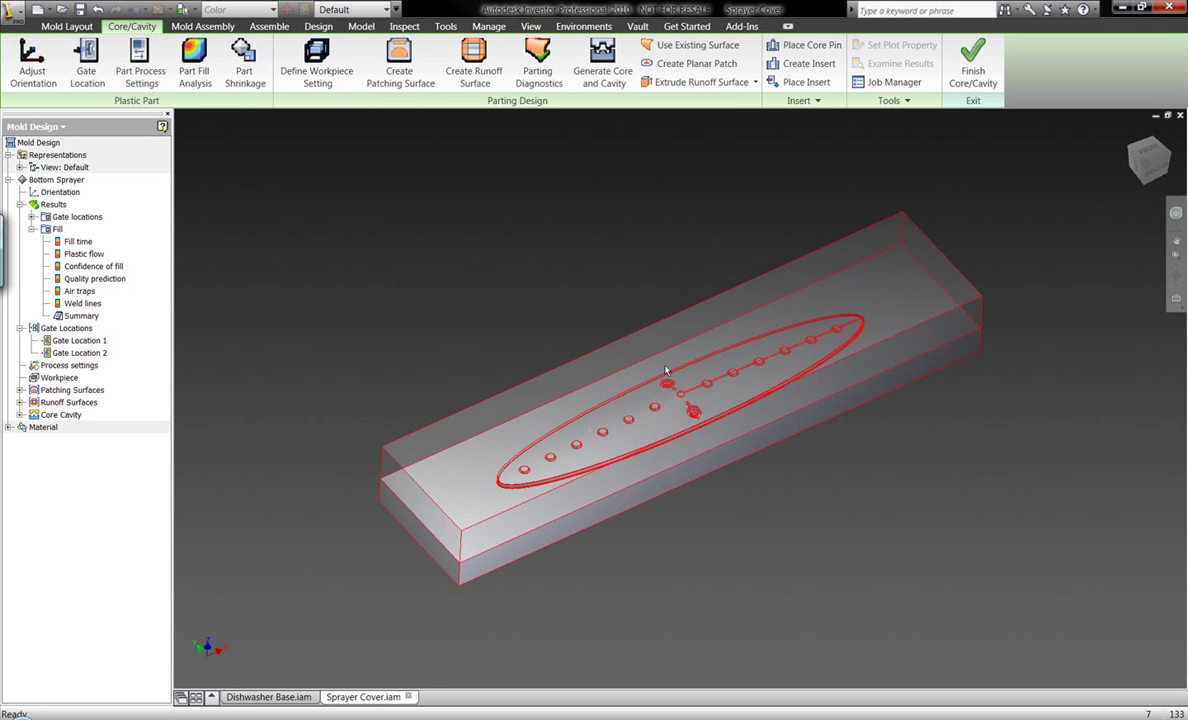
{"action": "mouse_move", "coordinate": [642, 433]}
{"action": "middle_mouse_down", "text": "shift"}
{"action": "mouse_move", "coordinate": [687, 442]}
{"action": "mouse_move", "coordinate": [657, 354]}
{"action": "mouse_move", "coordinate": [666, 445]}
{"action": "mouse_move", "coordinate": [682, 413]}
{"action": "middle_mouse_up", "text": "shift"}
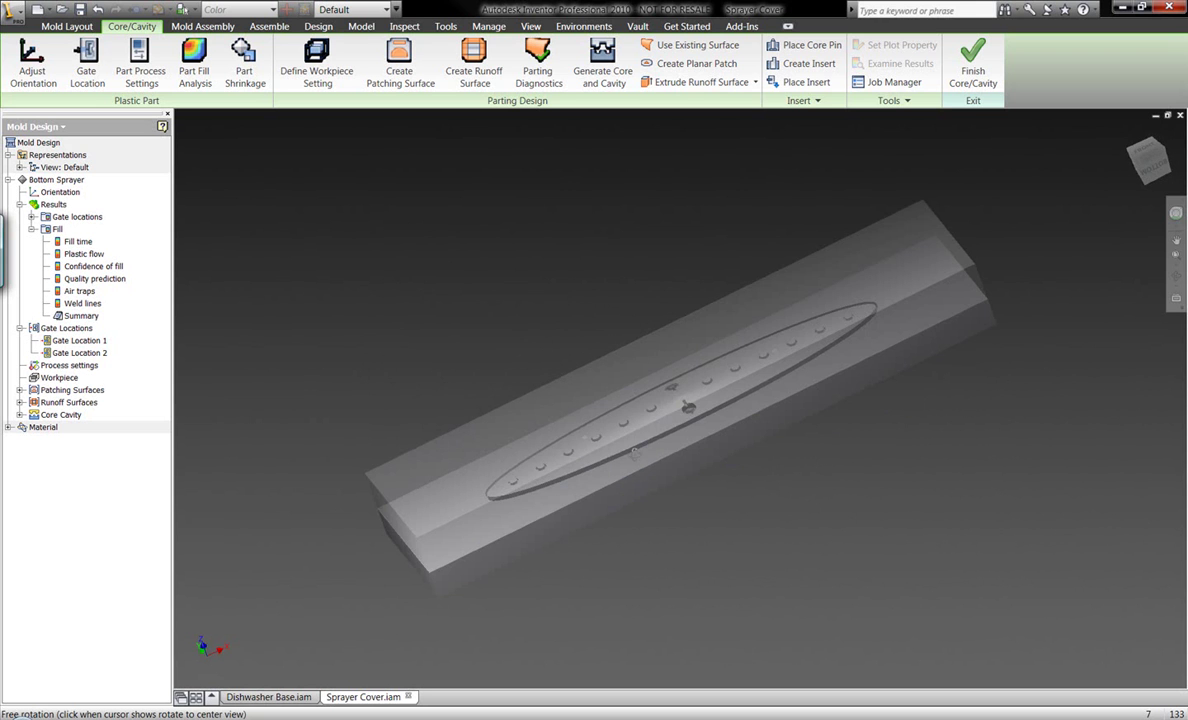
{"action": "scroll", "coordinate": [640, 440], "scroll_direction": "up", "scroll_amount": 8}
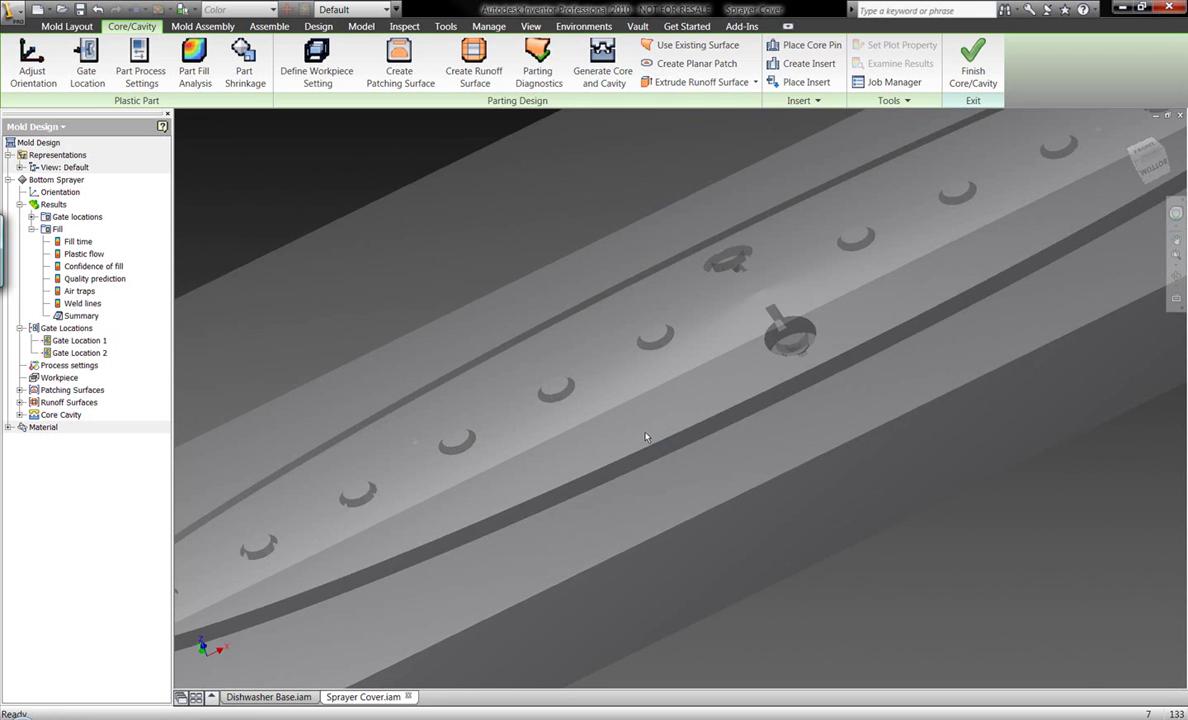
{"action": "middle_click_drag", "start_coordinate": [652, 428], "coordinate": [747, 327], "text": "shift"}
{"action": "scroll", "coordinate": [747, 327], "scroll_direction": "down", "scroll_amount": 8}
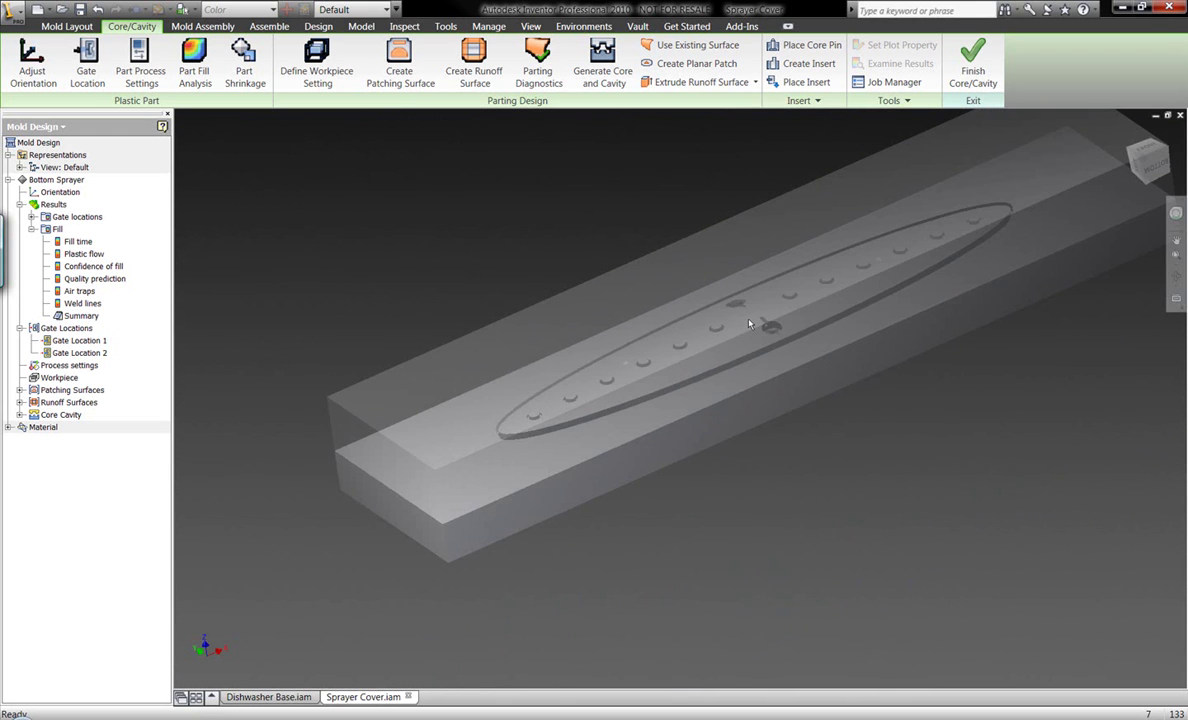
{"action": "left_click", "coordinate": [970, 62]}
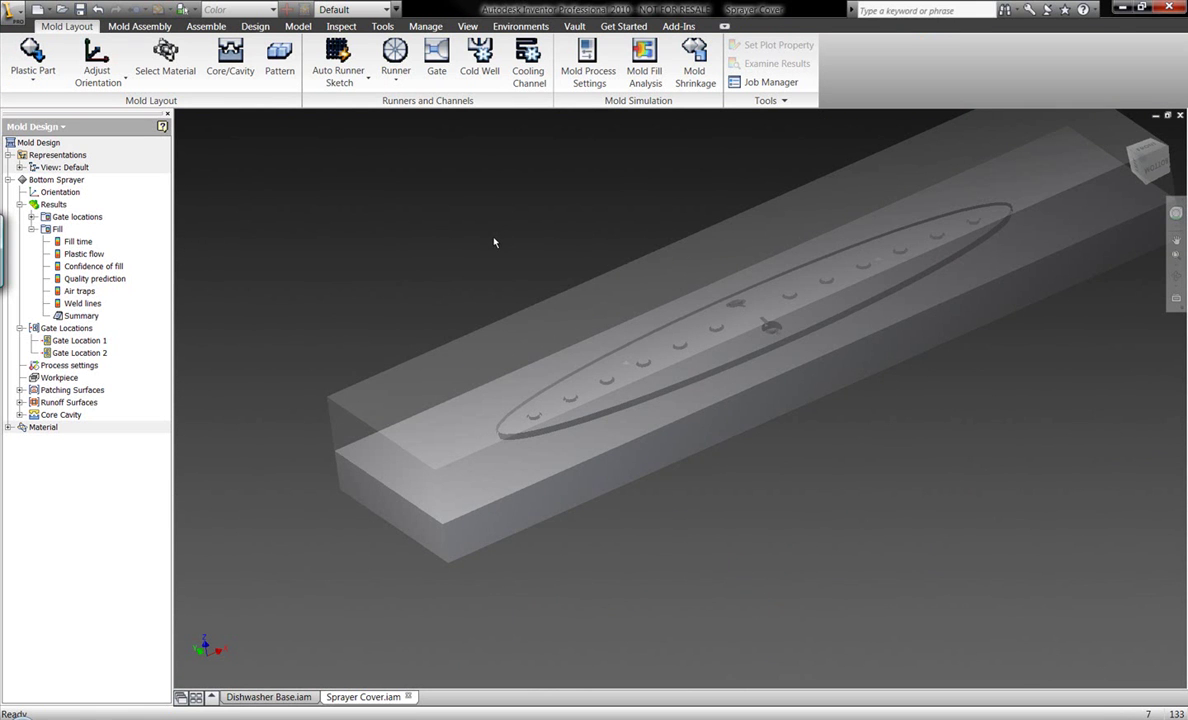
Pattern the sprayer cover rectangularly with 1 instance in X and 2 instances in Y at 4.5 in spacing
{"action": "middle_click_drag", "start_coordinate": [517, 231], "coordinate": [467, 233], "text": "shift"}
{"action": "left_click", "coordinate": [280, 62]}
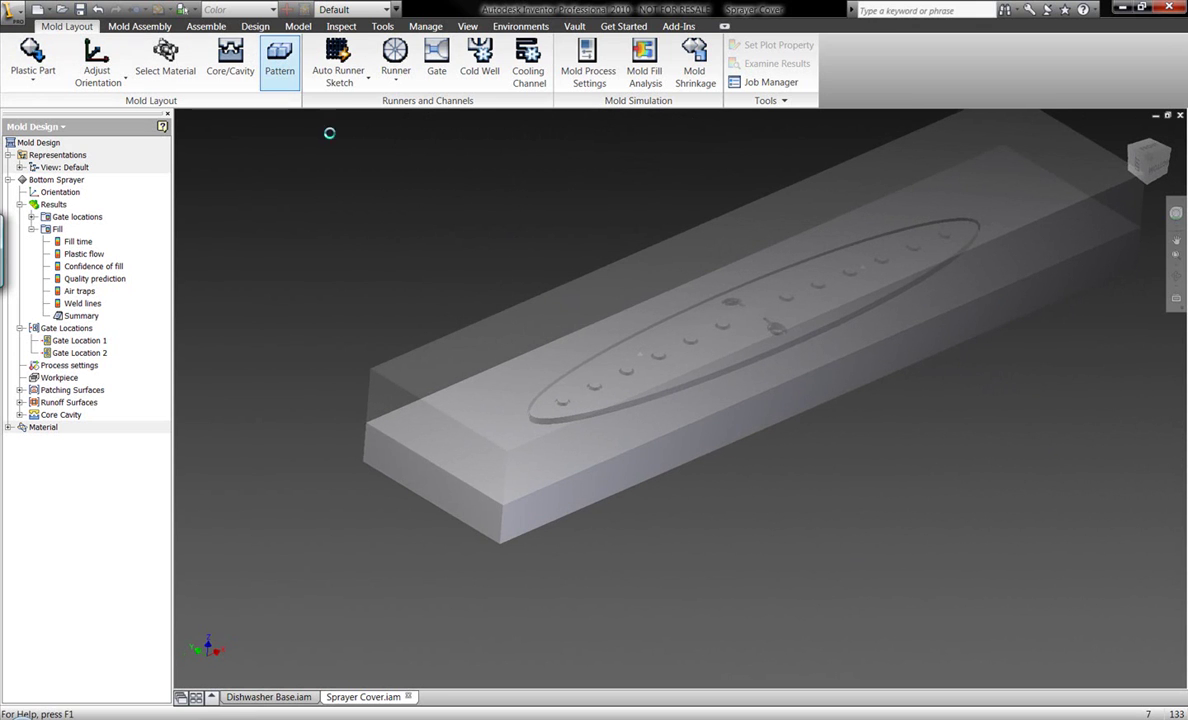
{"action": "left_click", "coordinate": [262, 240]}
{"action": "type", "text": "2"}
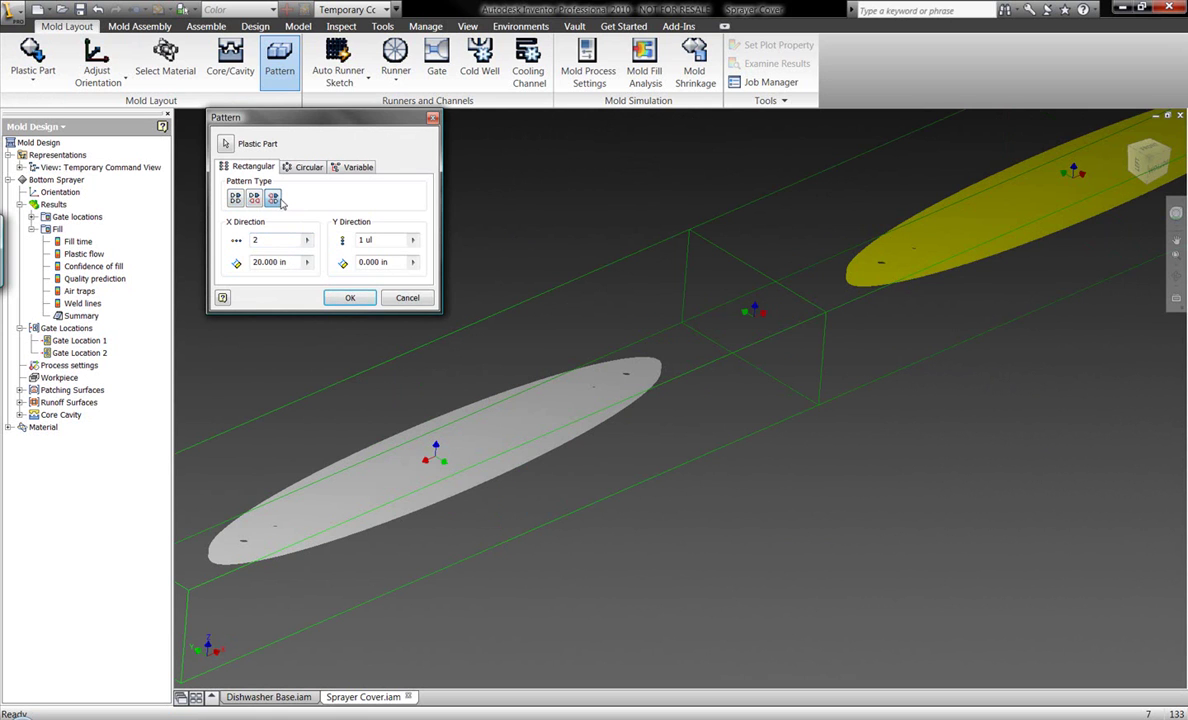
{"action": "left_click", "coordinate": [238, 201]}
{"action": "type", "text": "1"}
{"action": "key", "text": "Tab"}
{"action": "type", "text": "2"}
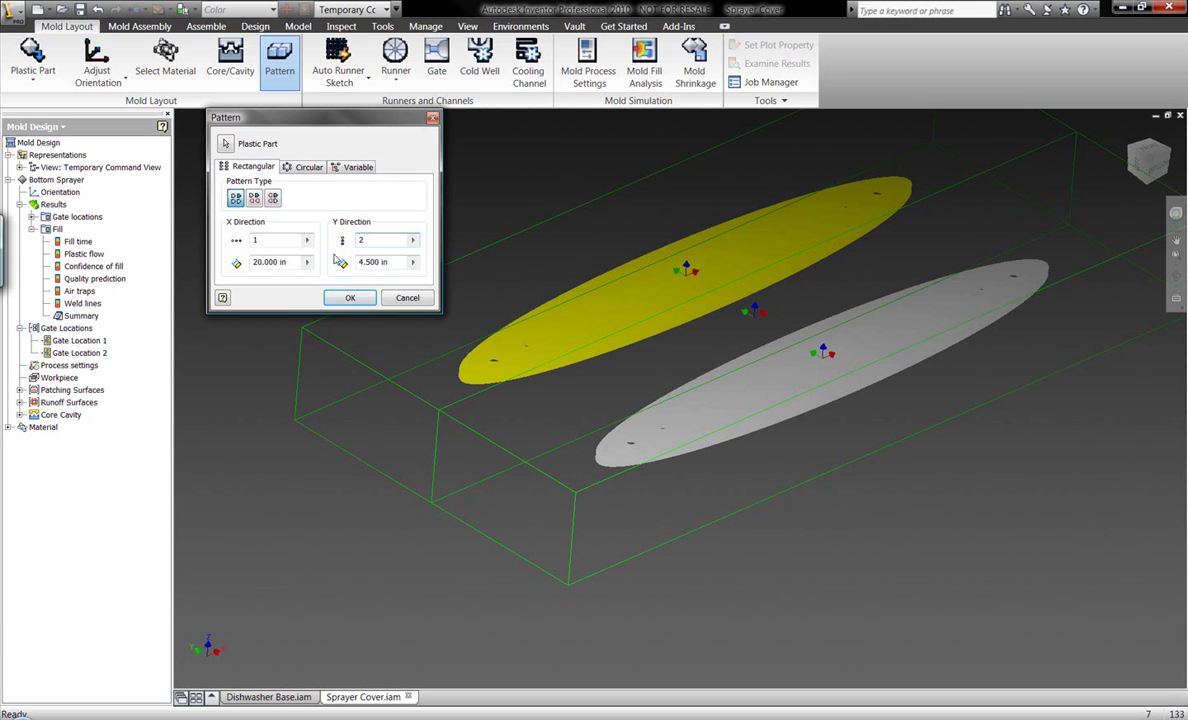
{"action": "left_click", "coordinate": [350, 297]}
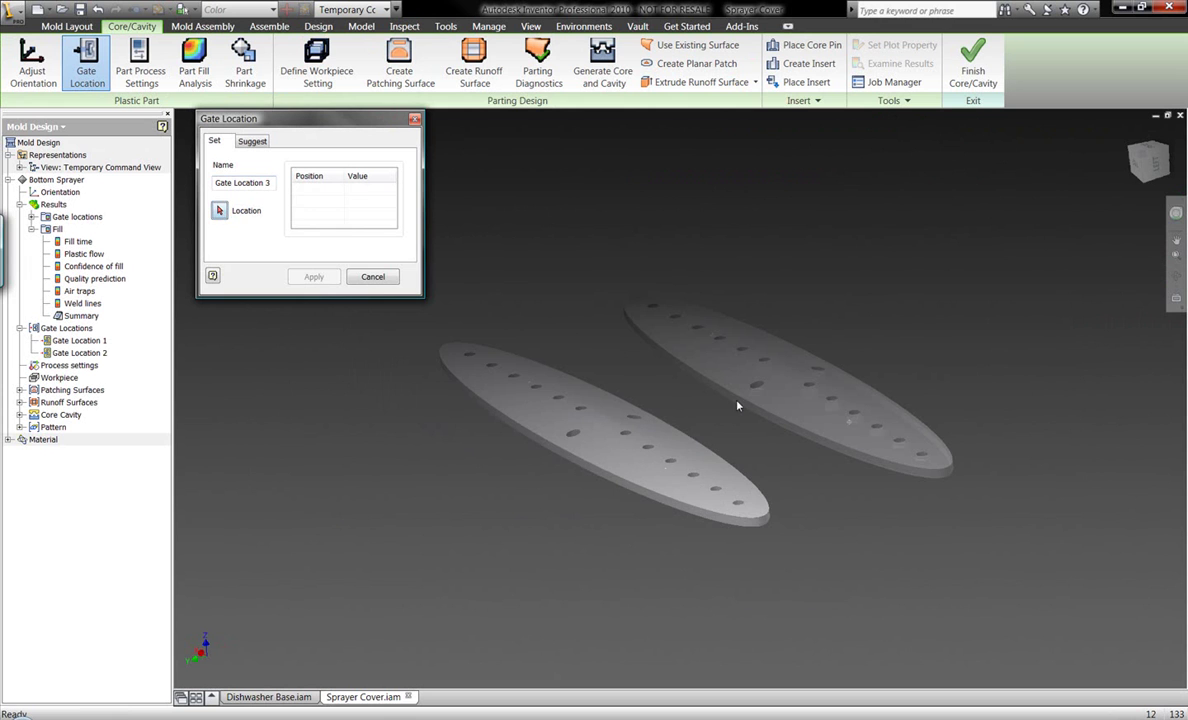
Pick a point for a new gate location on the cover's long side edge, beside the larger central hole
{"action": "scroll", "coordinate": [740, 410], "scroll_direction": "up", "scroll_amount": 3}
{"action": "scroll", "coordinate": [610, 406], "scroll_direction": "up", "scroll_amount": 3}
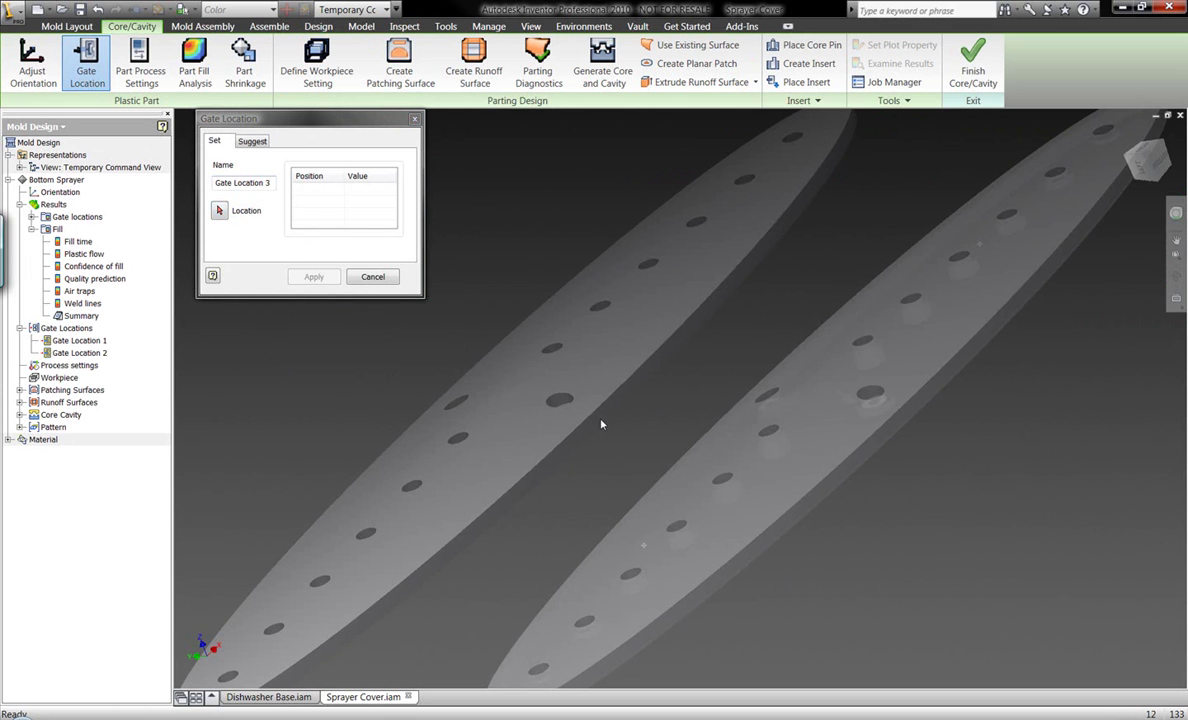
{"action": "left_click", "coordinate": [219, 210]}
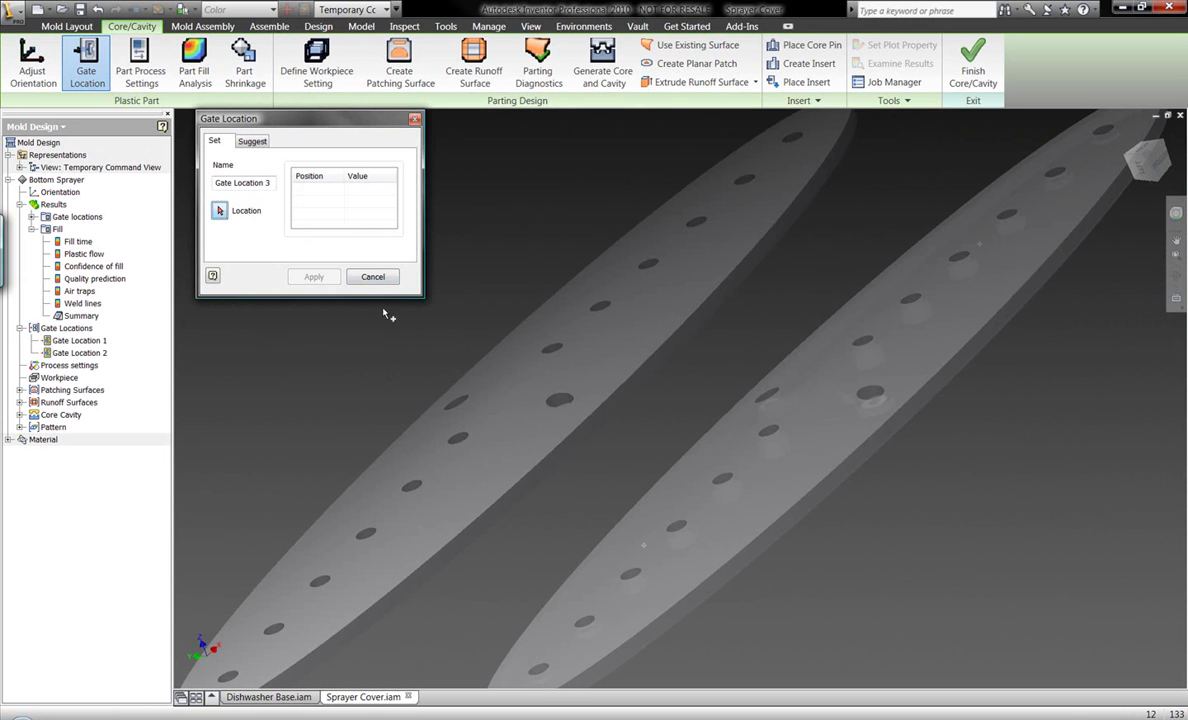
{"action": "left_click", "coordinate": [624, 409]}
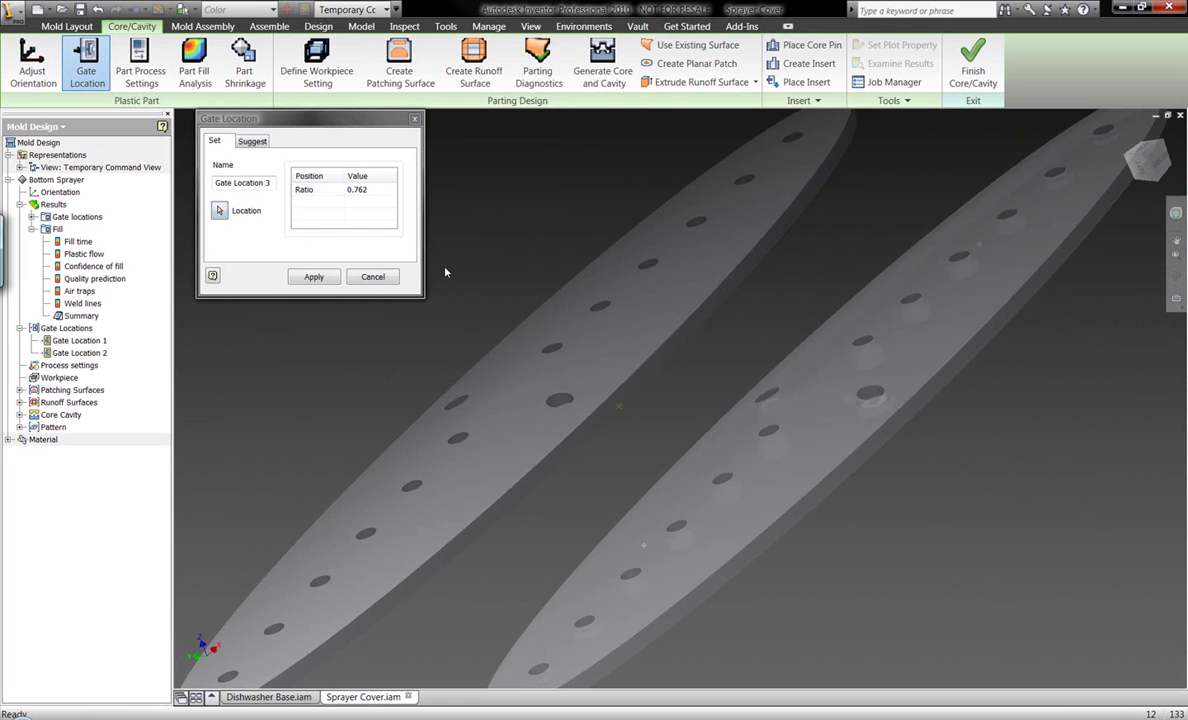
Set the new gate location's ratio to .75 and create the gate
{"action": "left_click", "coordinate": [370, 190]}
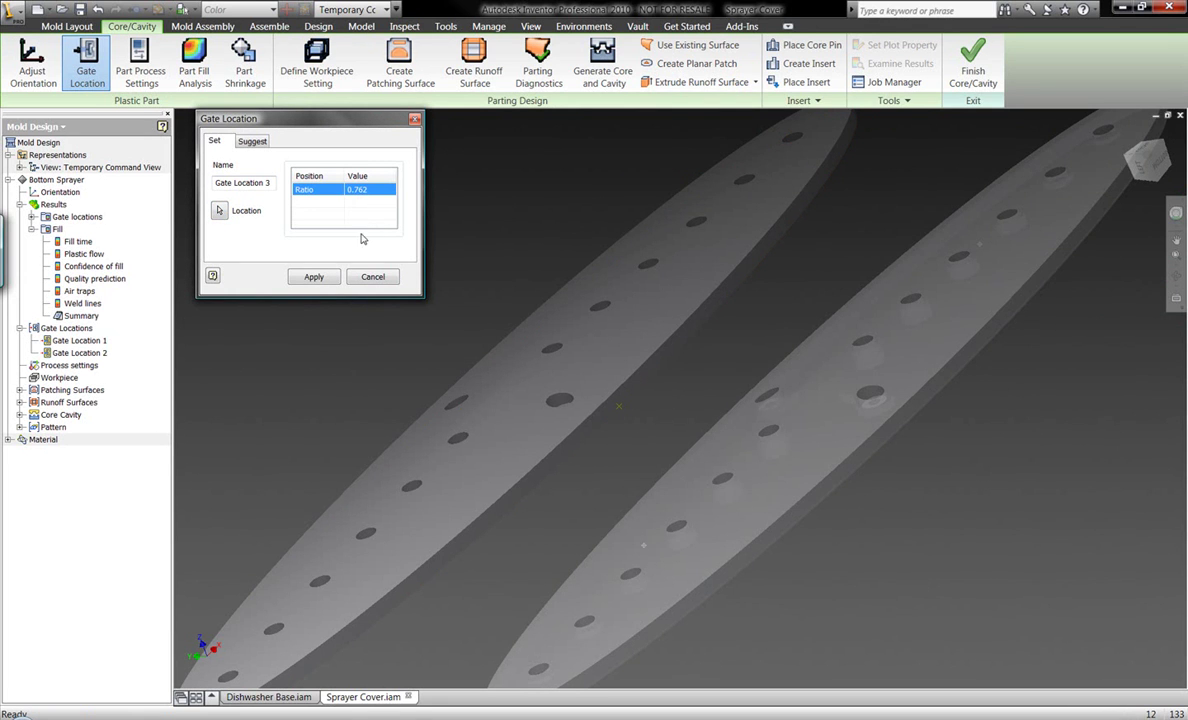
{"action": "left_click", "coordinate": [361, 189]}
{"action": "left_click_drag", "start_coordinate": [366, 189], "coordinate": [334, 195]}
{"action": "key", "text": "BackSpace"}
{"action": "type", "text": ".75"}
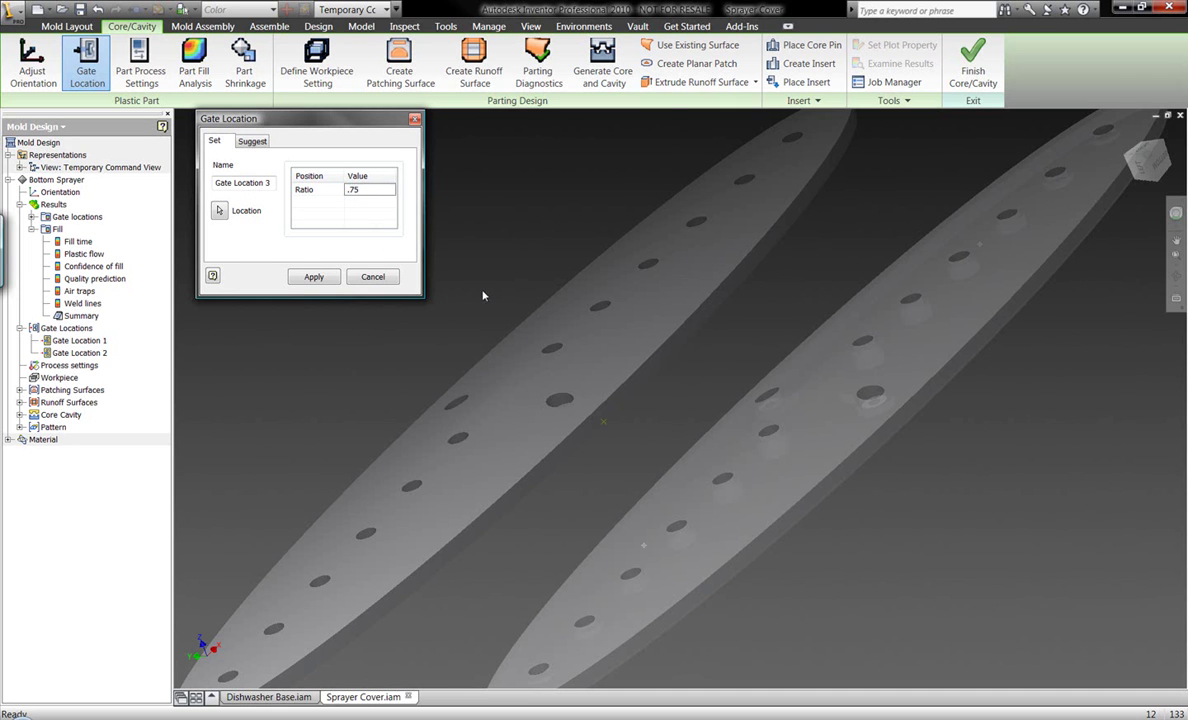
{"action": "key", "text": "Return"}
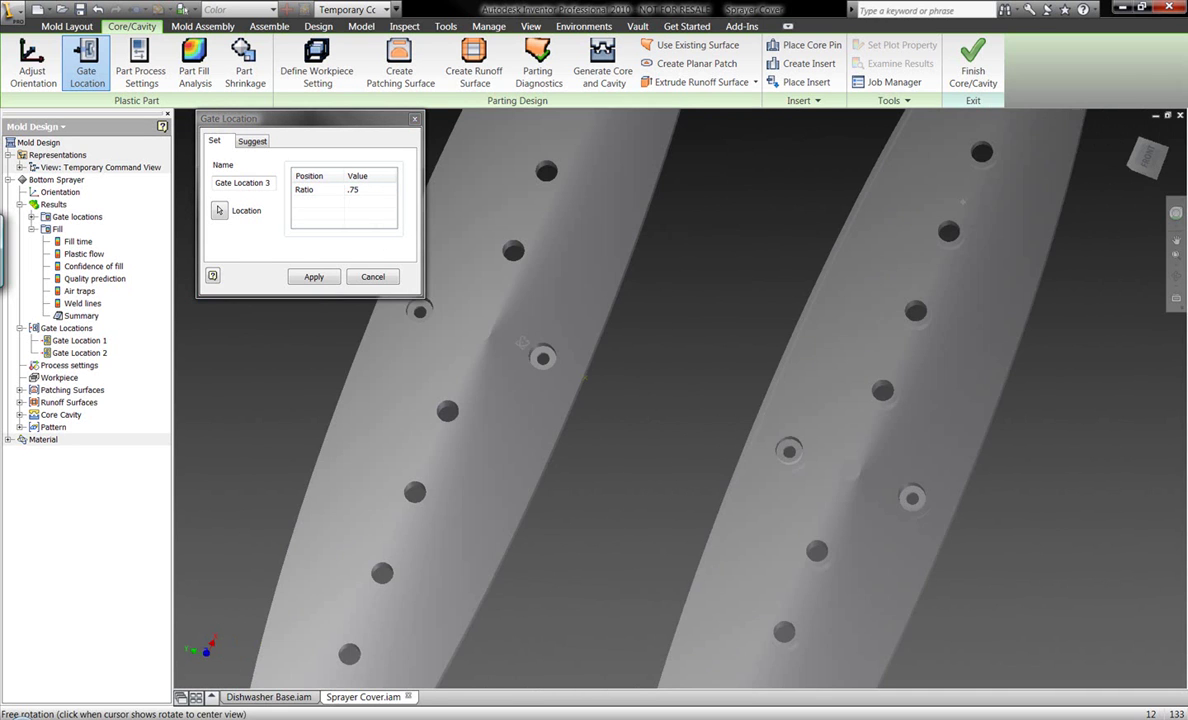
{"action": "left_click", "coordinate": [314, 277]}
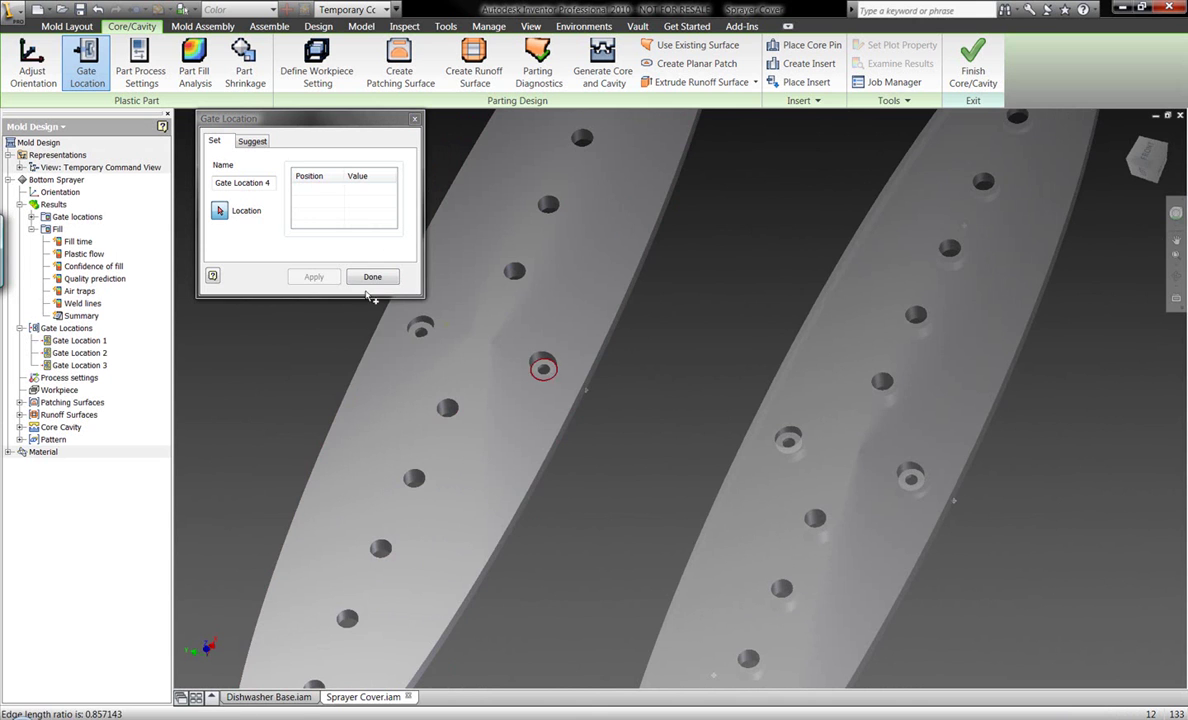
{"action": "left_click", "coordinate": [379, 279]}
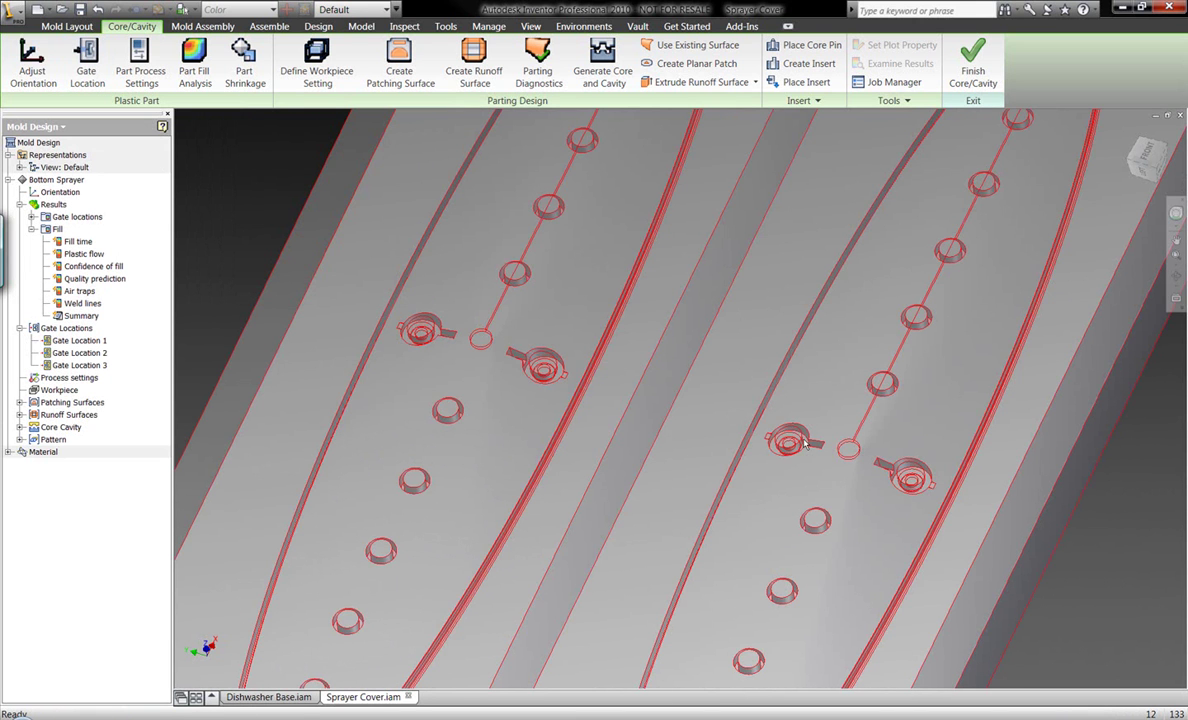
Edit the Bottom Sprayer's rectangular pattern to use the second pattern type, with the second row's orientation flipped
{"action": "scroll", "coordinate": [805, 443], "scroll_direction": "up", "scroll_amount": 5}
{"action": "middle_click_drag", "start_coordinate": [805, 443], "coordinate": [572, 421], "text": "shift"}
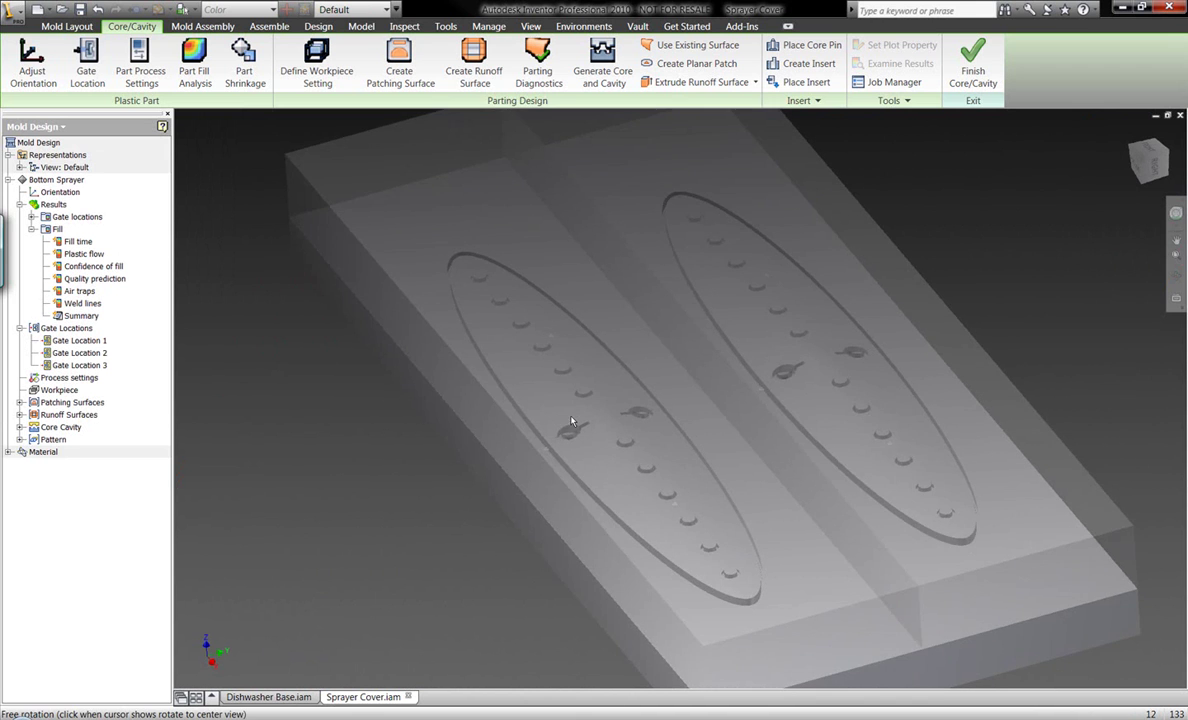
{"action": "scroll", "coordinate": [775, 421], "scroll_direction": "down", "scroll_amount": 5}
{"action": "scroll", "coordinate": [783, 422], "scroll_direction": "up", "scroll_amount": 5}
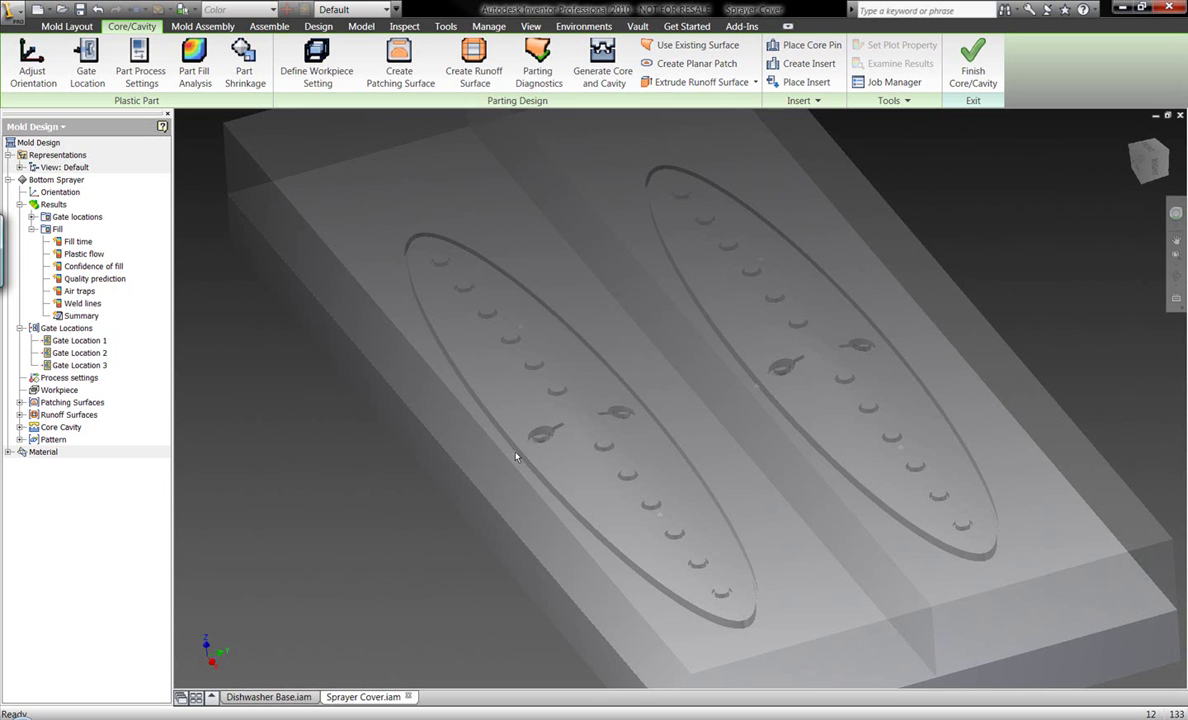
{"action": "scroll", "coordinate": [516, 457], "scroll_direction": "down", "scroll_amount": 5}
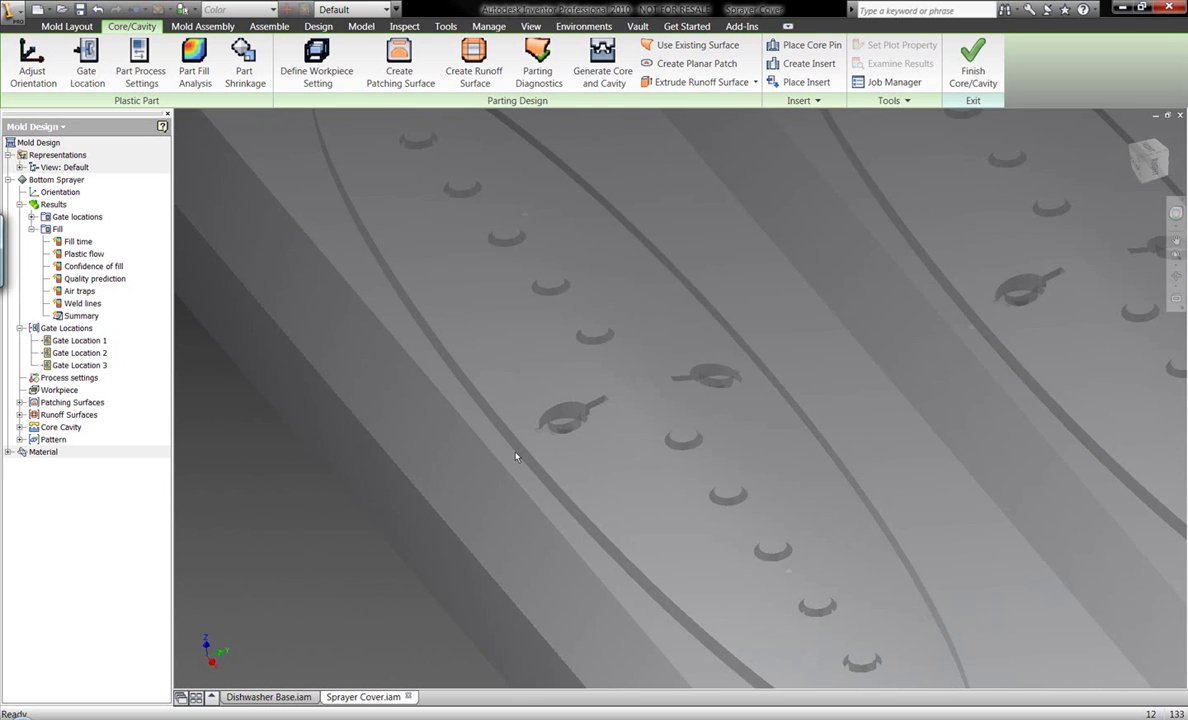
{"action": "scroll", "coordinate": [516, 457], "scroll_direction": "up", "scroll_amount": 4}
{"action": "right_click", "coordinate": [45, 440]}
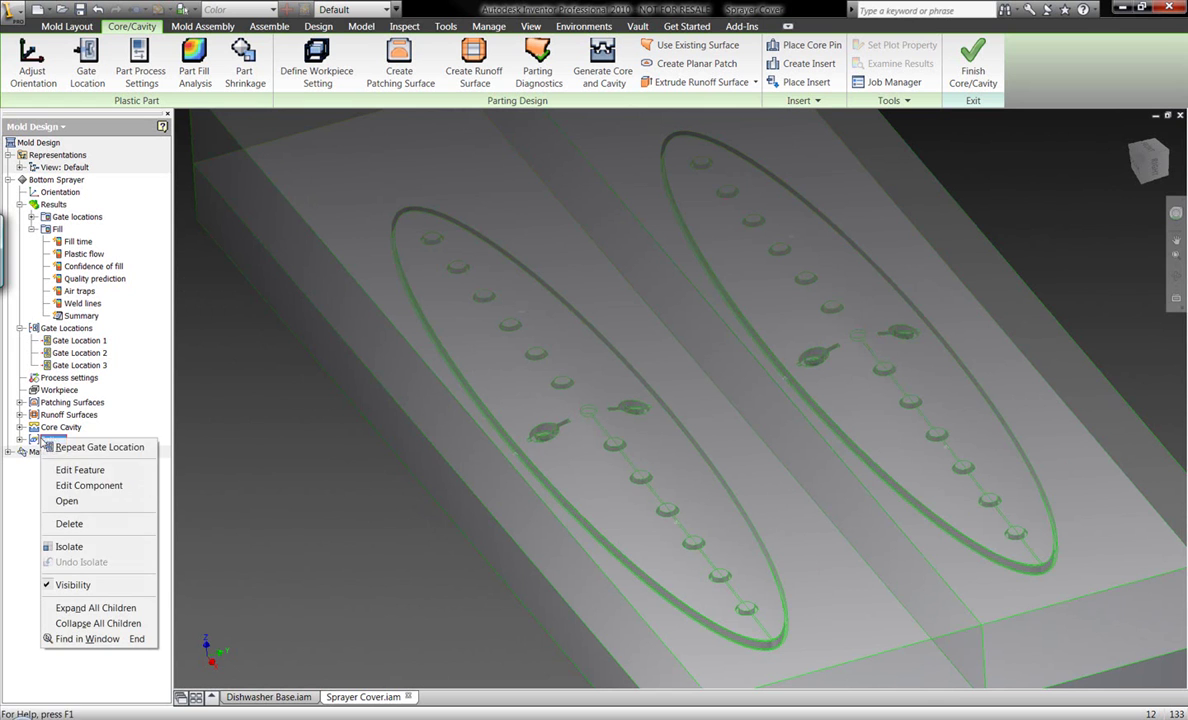
{"action": "left_click", "coordinate": [80, 470]}
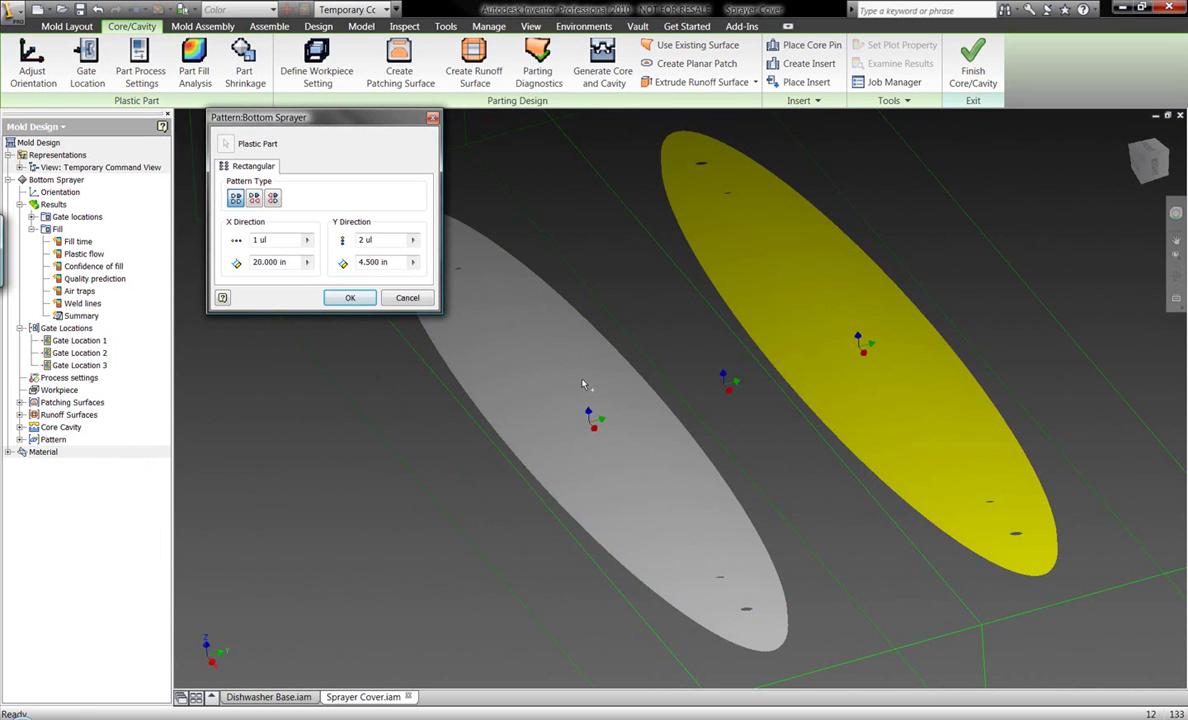
{"action": "left_click", "coordinate": [272, 199]}
{"action": "left_click", "coordinate": [255, 199]}
{"action": "left_click", "coordinate": [347, 297]}
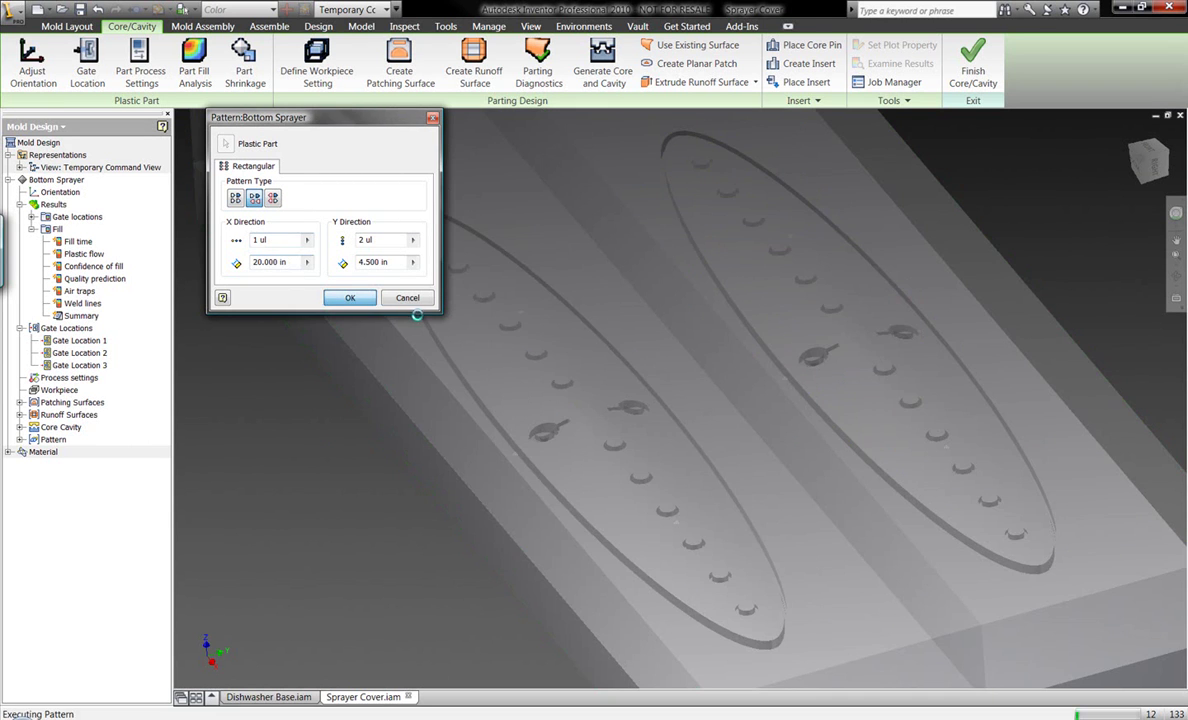
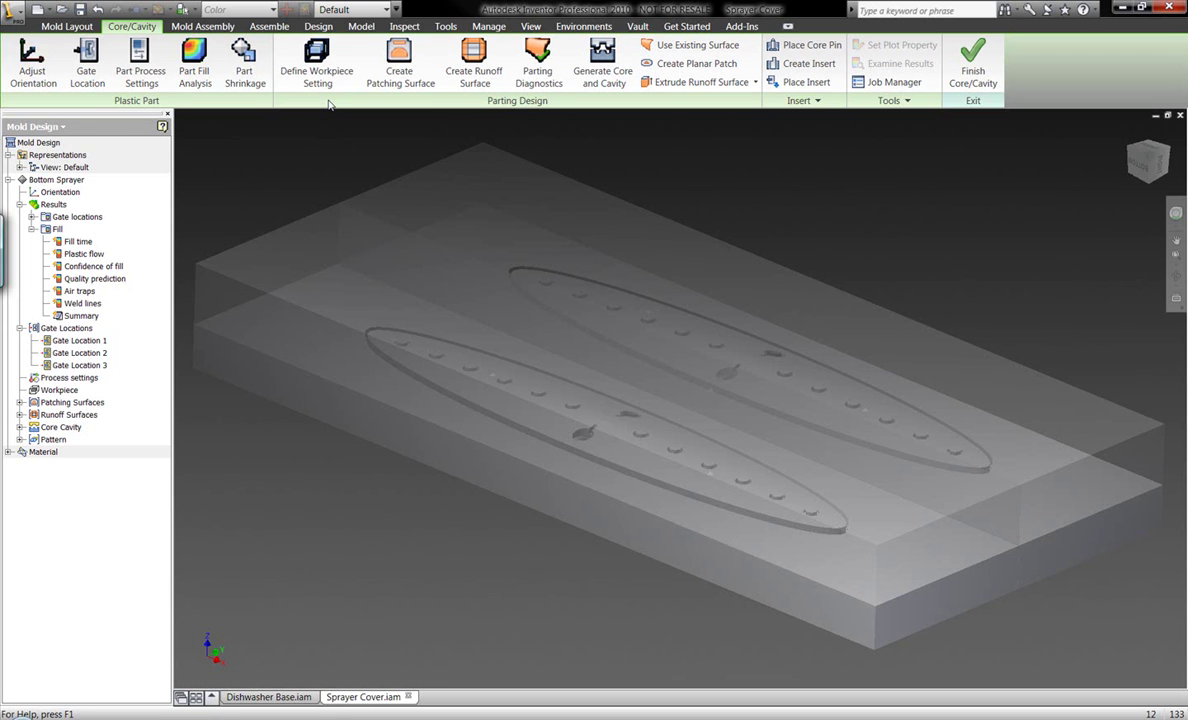
Finish core/cavity editing and place an automatic linear runner sketch's base point midway along the shared workpiece edge between the two covers
{"action": "left_click", "coordinate": [975, 66]}
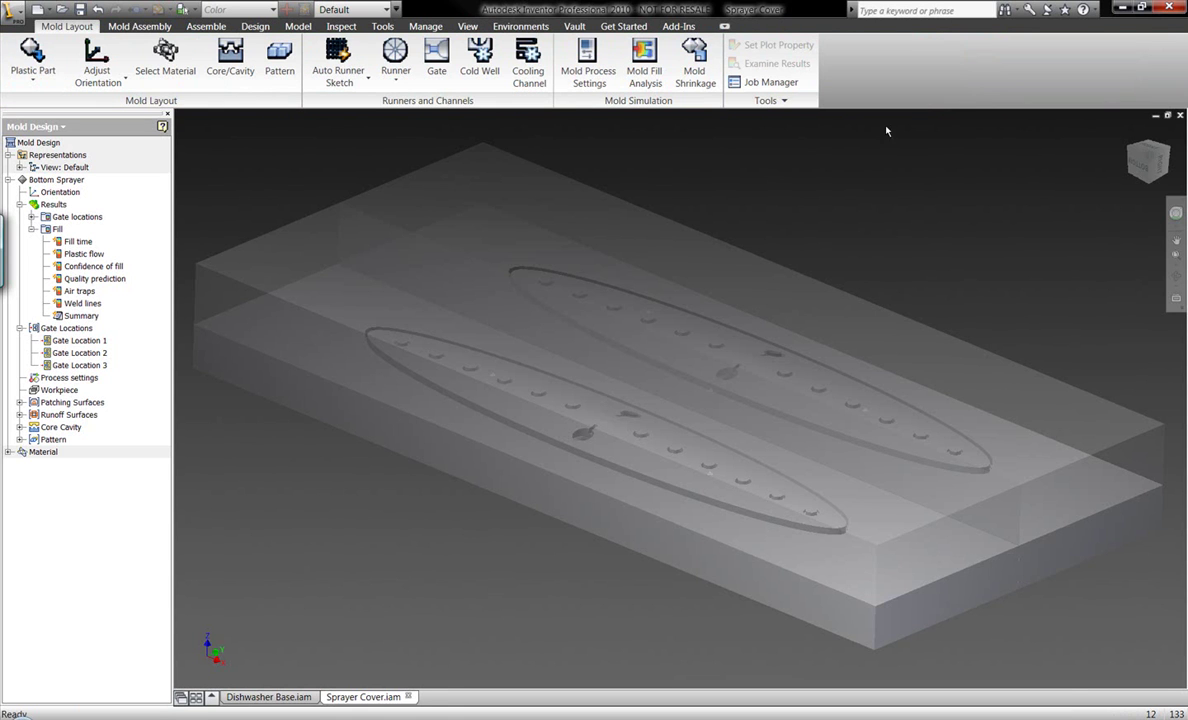
{"action": "left_click", "coordinate": [345, 78]}
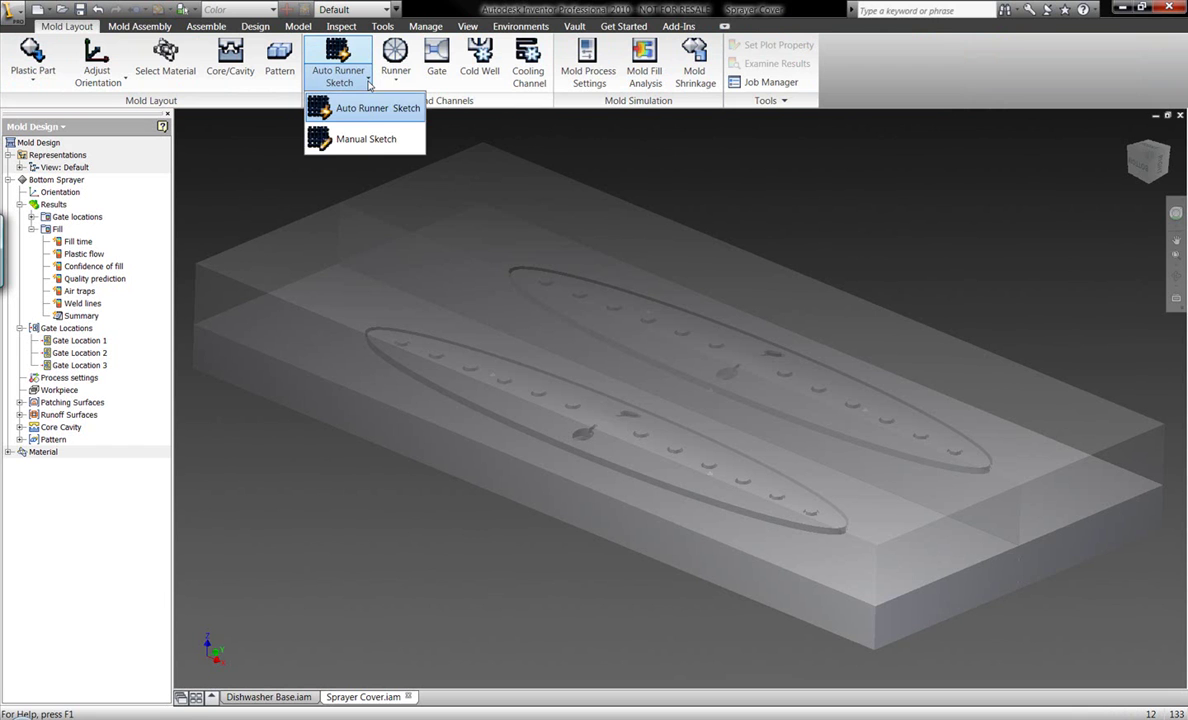
{"action": "left_click", "coordinate": [363, 110]}
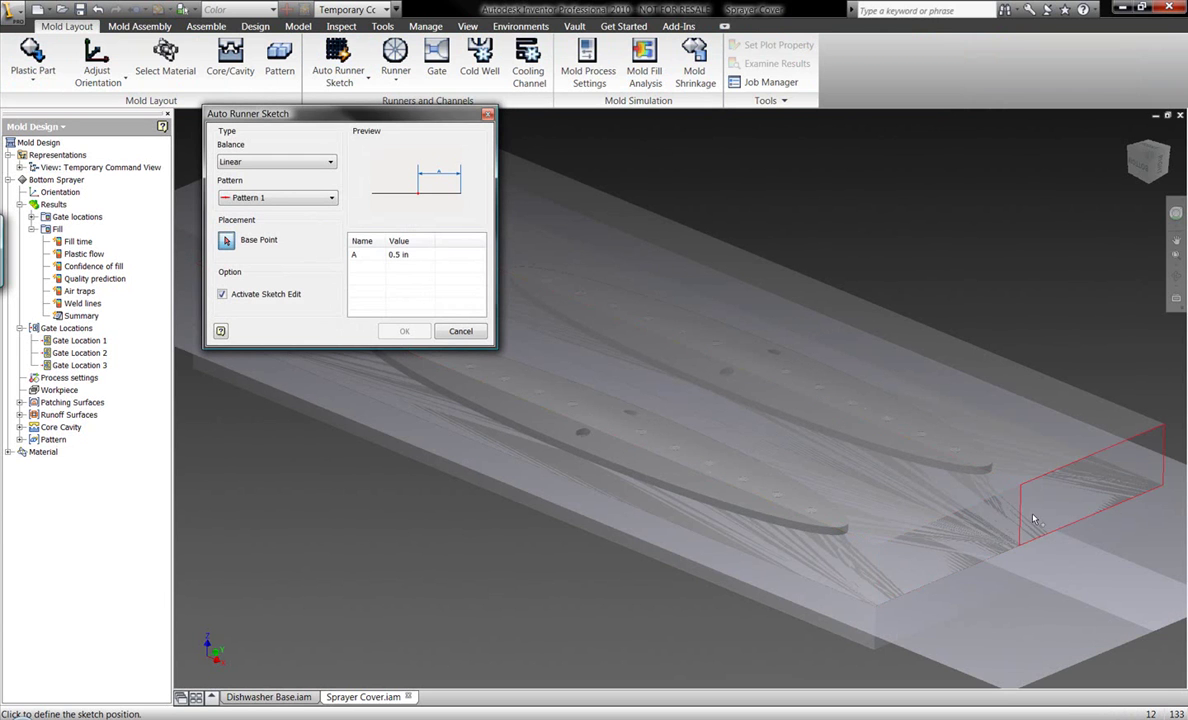
{"action": "right_click", "coordinate": [873, 477]}
{"action": "left_click", "coordinate": [860, 479]}
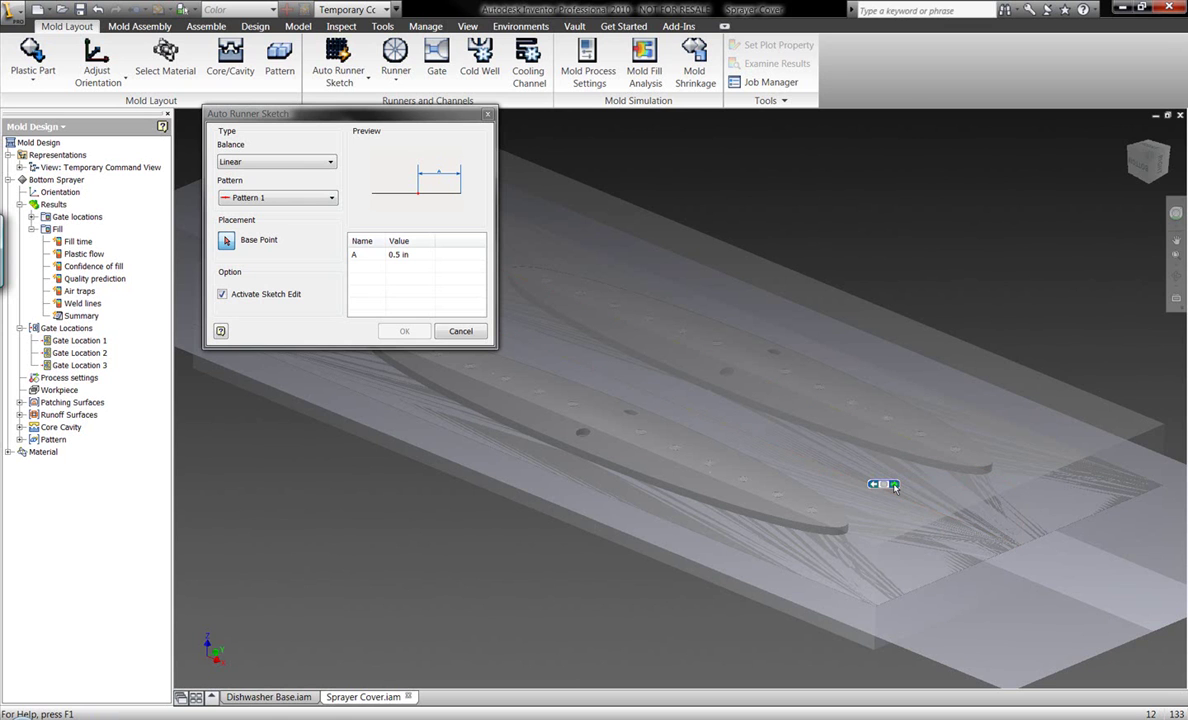
{"action": "left_click", "coordinate": [895, 486]}
{"action": "left_click", "coordinate": [895, 486]}
{"action": "left_click", "coordinate": [893, 485]}
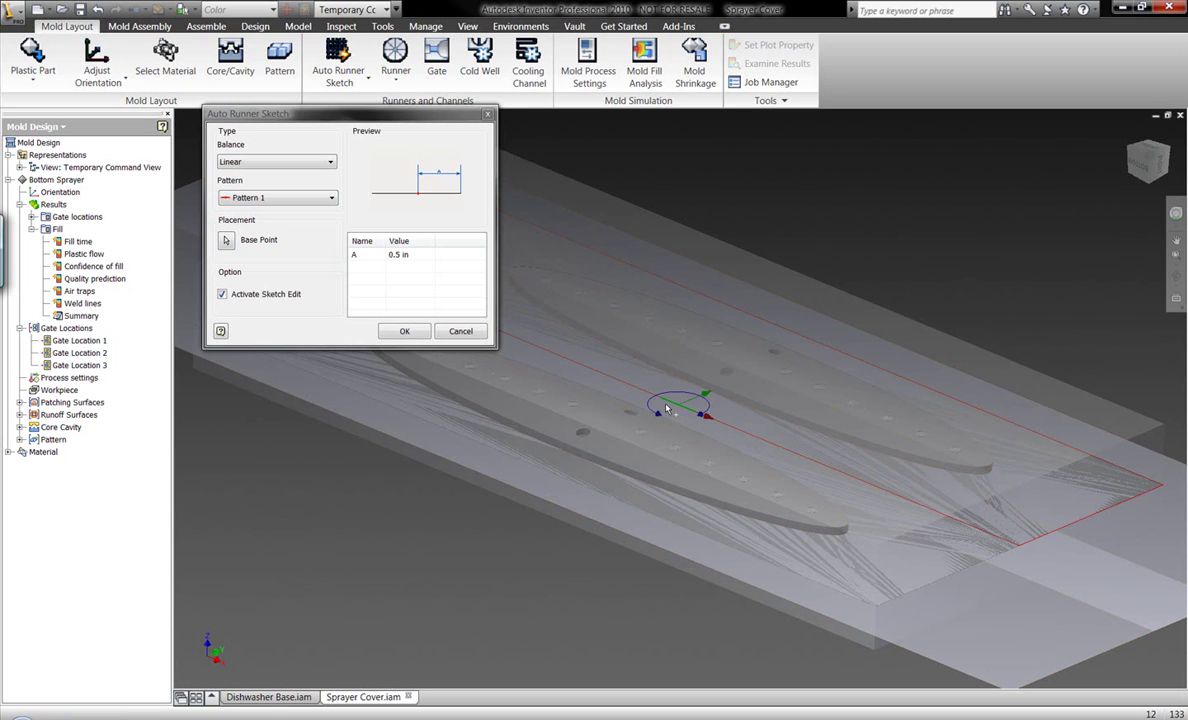
Rotate the runner sketch to an angle of 90 degrees so it runs across the gap between the covers
{"action": "left_click_drag", "start_coordinate": [659, 418], "coordinate": [719, 413]}
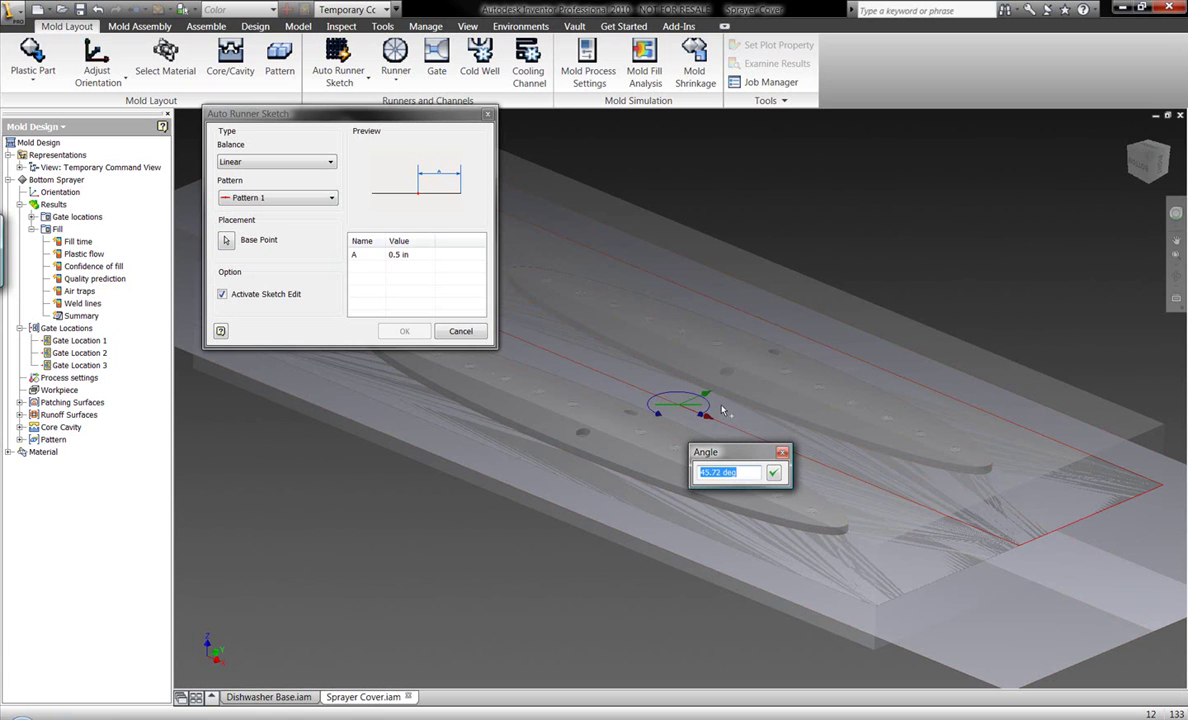
{"action": "left_click_drag", "start_coordinate": [722, 368], "coordinate": [690, 405]}
{"action": "type", "text": "90"}
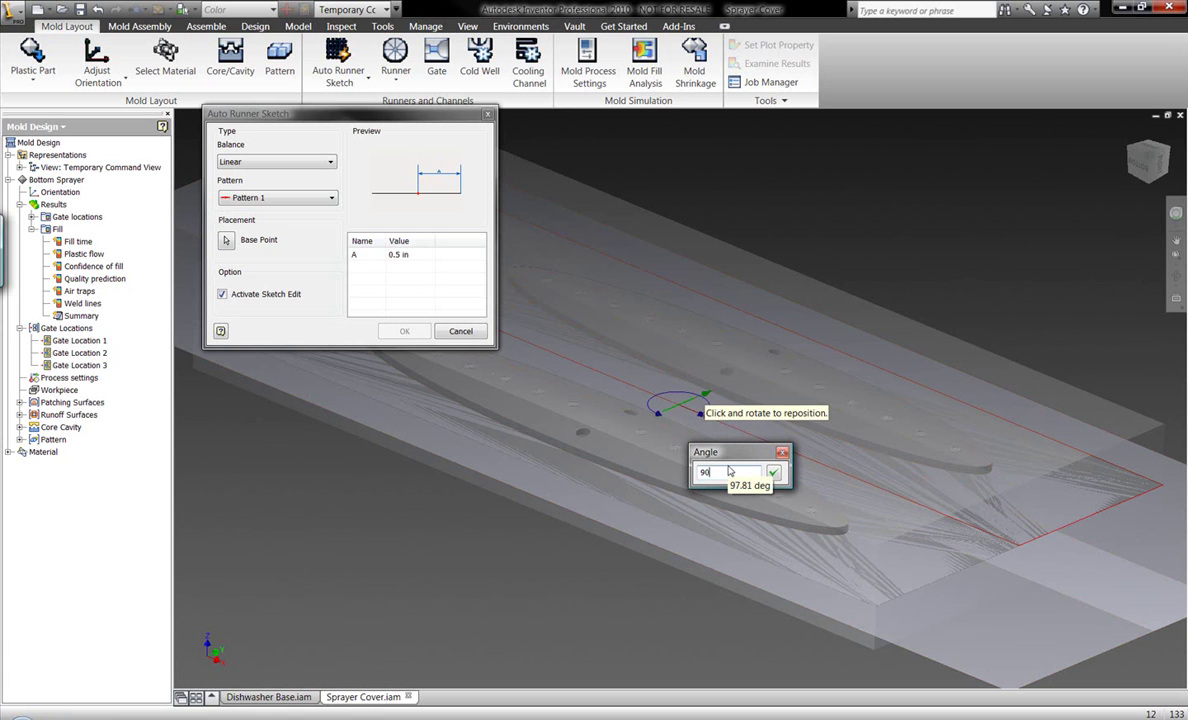
{"action": "key", "text": "Return"}
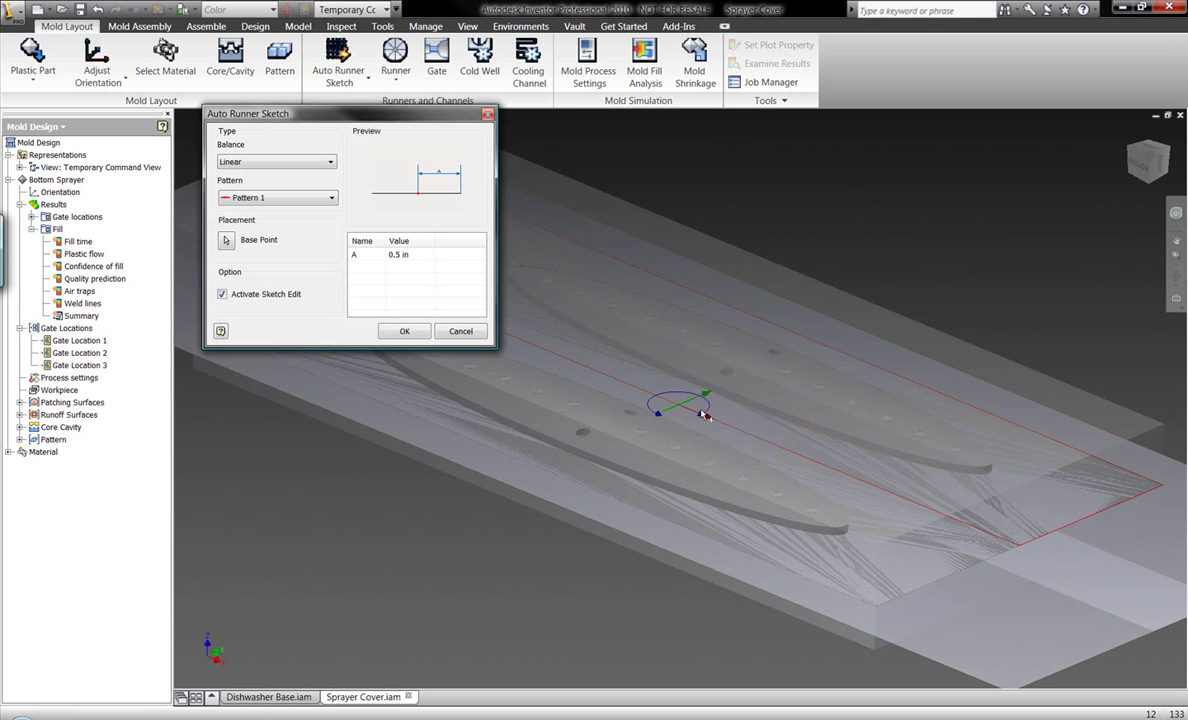
{"action": "scroll", "coordinate": [705, 416], "scroll_direction": "up", "scroll_amount": 3}
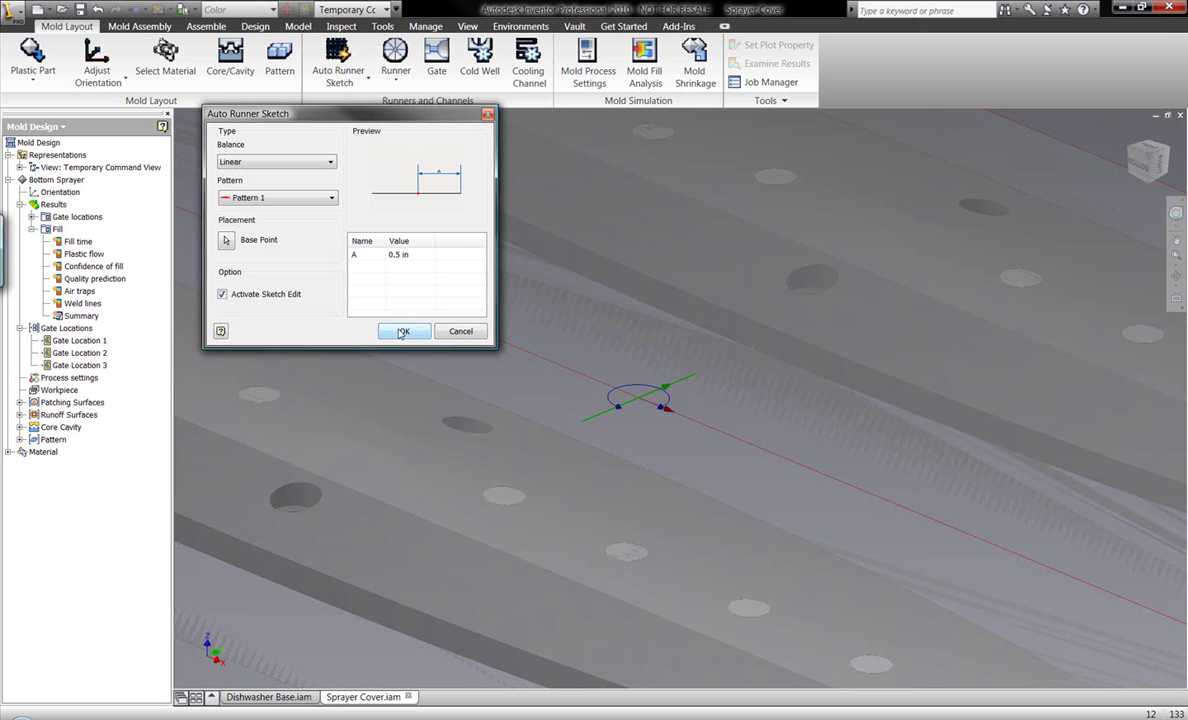
Set the runner sketch's length A to .75 in, create the sketch and finish editing it
{"action": "left_click", "coordinate": [410, 254]}
{"action": "type", "text": "1"}
{"action": "left_click_drag", "start_coordinate": [411, 254], "coordinate": [350, 257]}
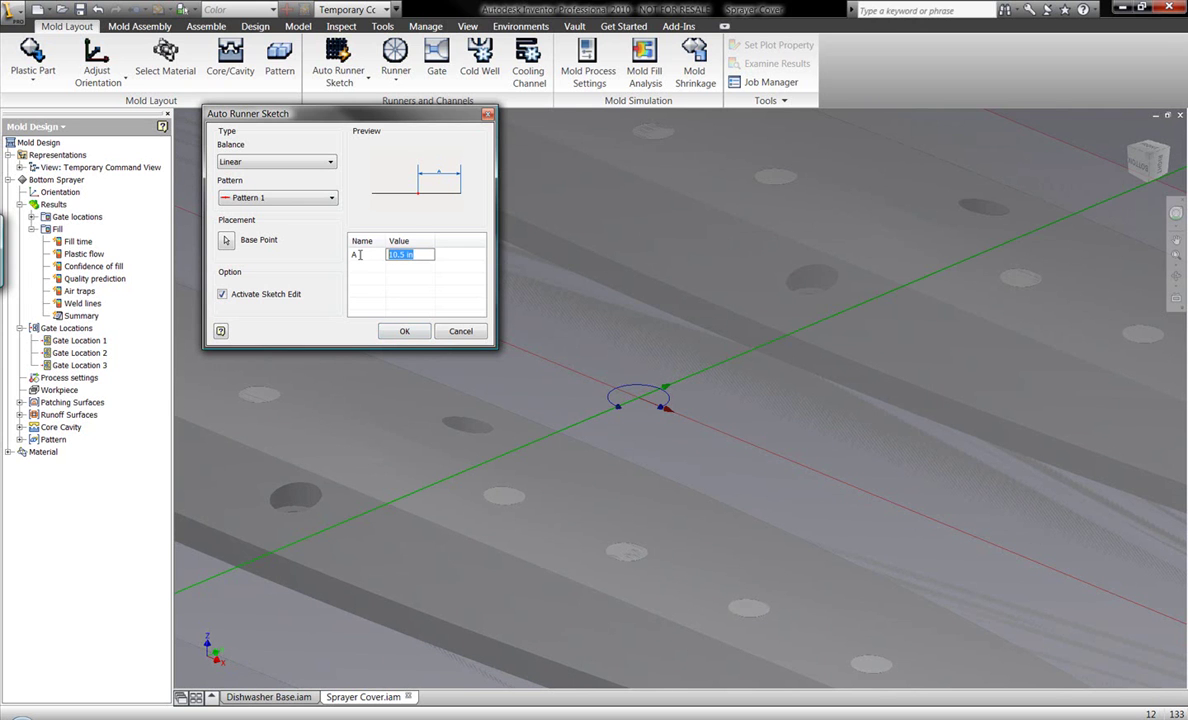
{"action": "type", "text": "1"}
{"action": "key", "text": "BackSpace"}
{"action": "type", "text": ".75"}
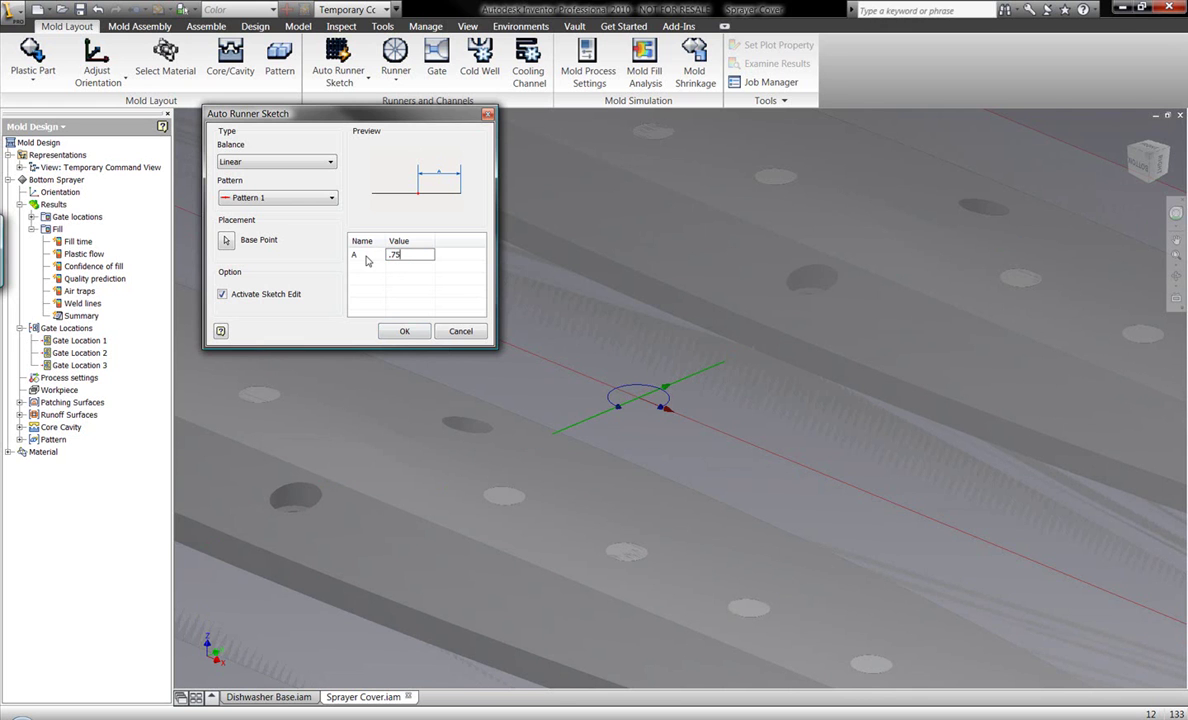
{"action": "left_click", "coordinate": [404, 331]}
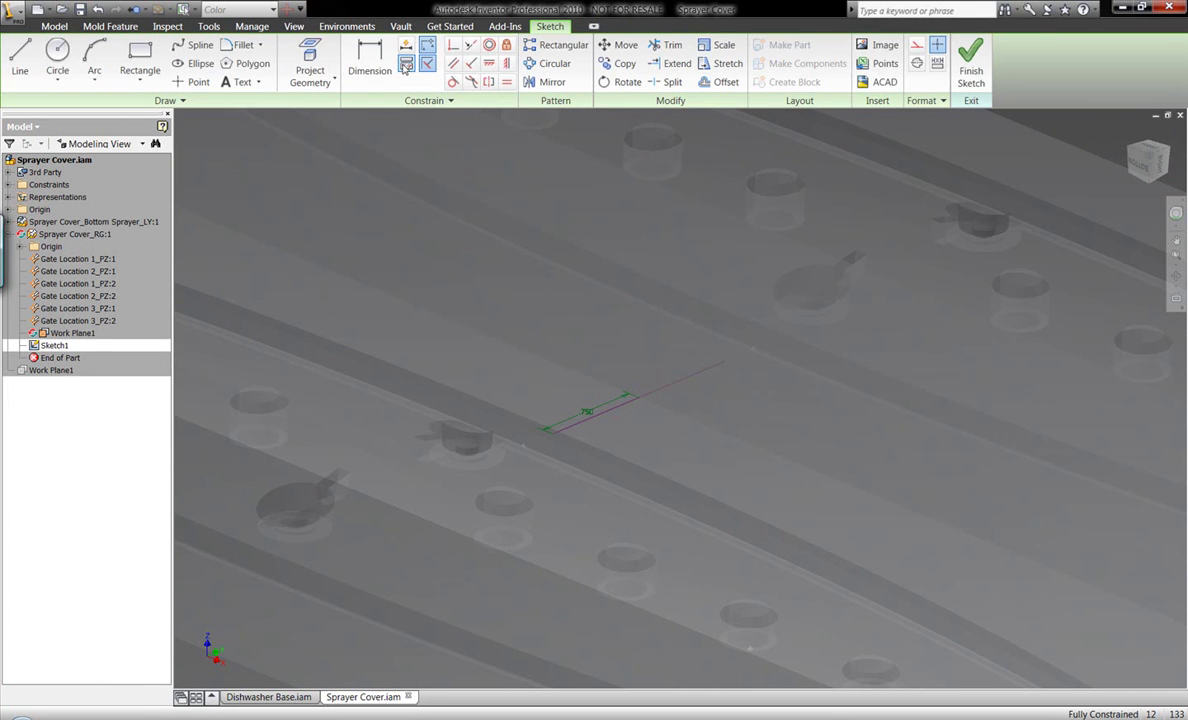
{"action": "left_click", "coordinate": [970, 68]}
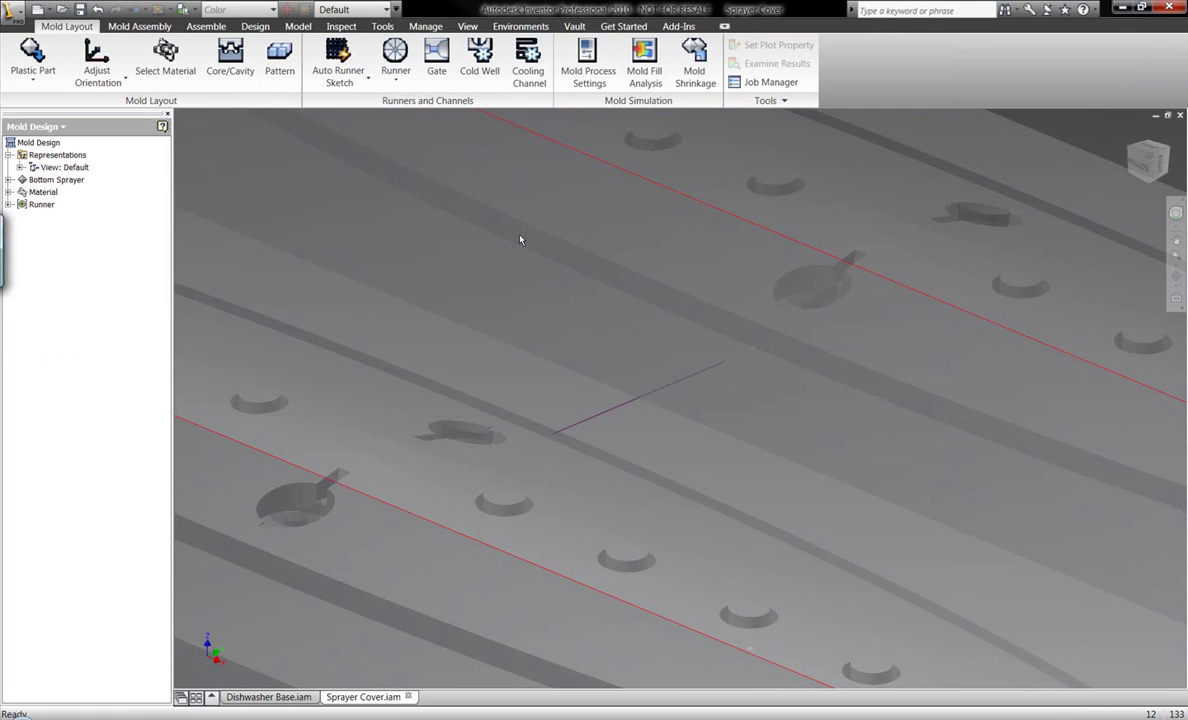
Begin a core-side runner with a trapezoid section and choose both segments of the runner sketch line as its path
{"action": "left_click", "coordinate": [398, 85]}
{"action": "left_click", "coordinate": [386, 110]}
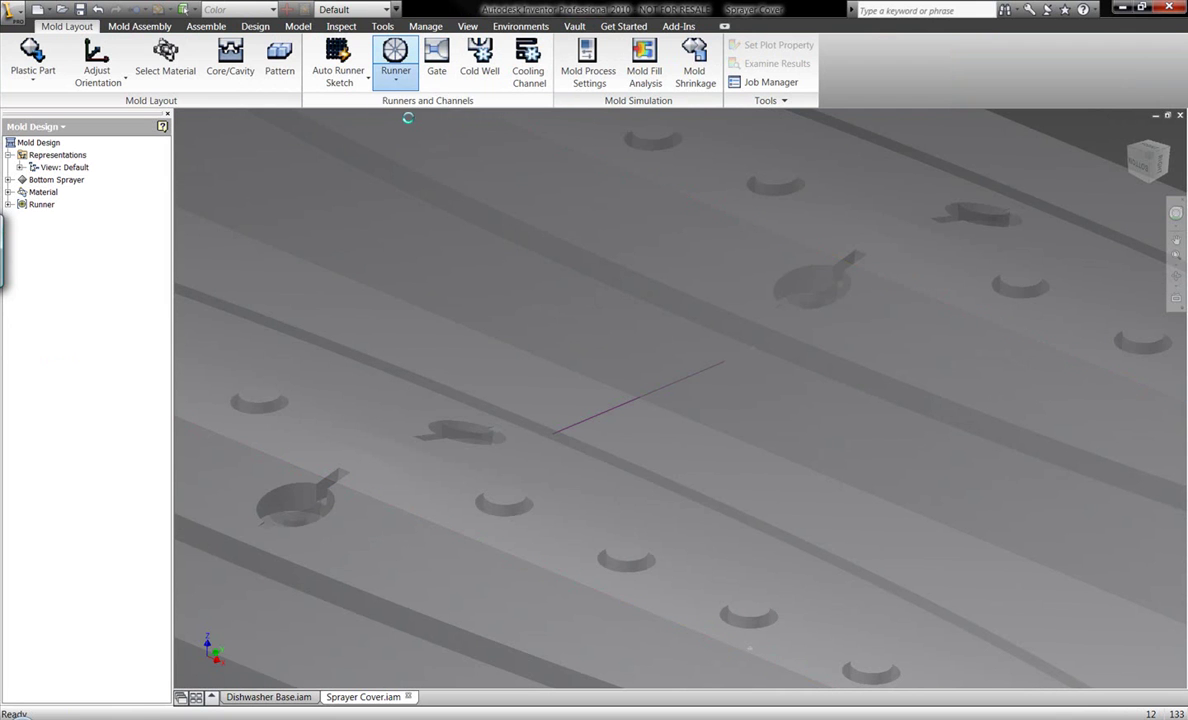
{"action": "left_click", "coordinate": [321, 153]}
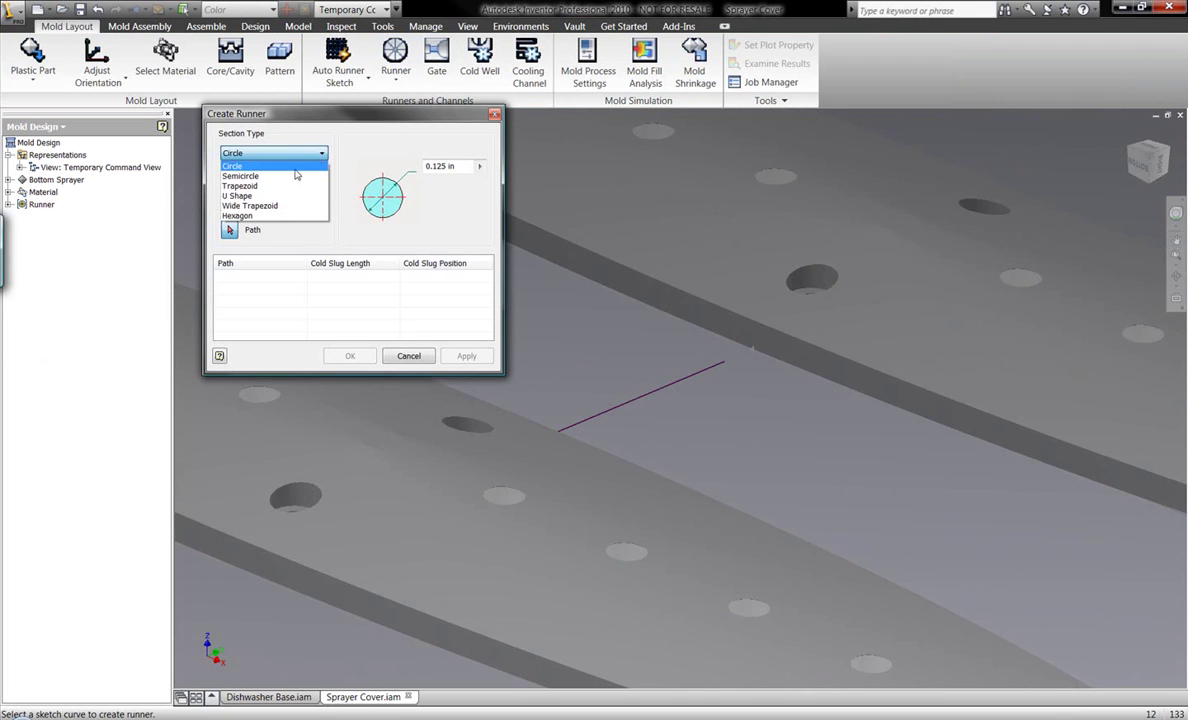
{"action": "left_click", "coordinate": [255, 181]}
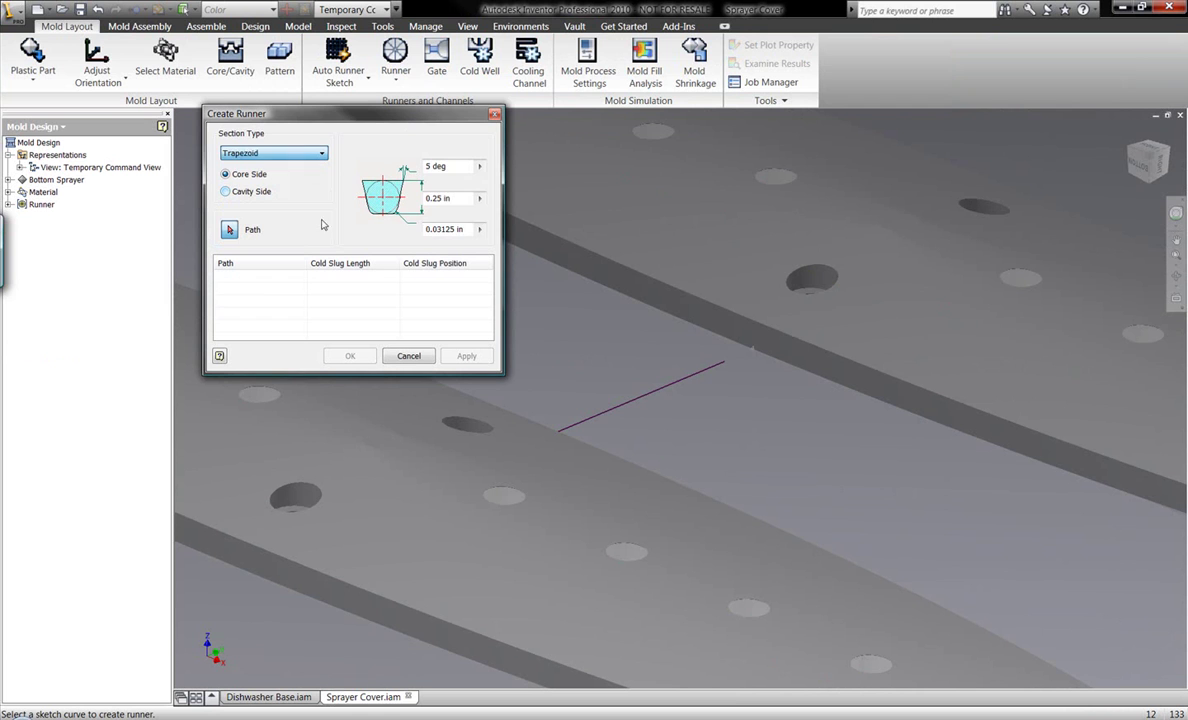
{"action": "left_click", "coordinate": [620, 410]}
{"action": "left_click", "coordinate": [684, 390]}
Set the cold slug position to None for both Segment1 and Segment2 and create the runner
{"action": "left_click", "coordinate": [455, 277]}
{"action": "left_click", "coordinate": [455, 277]}
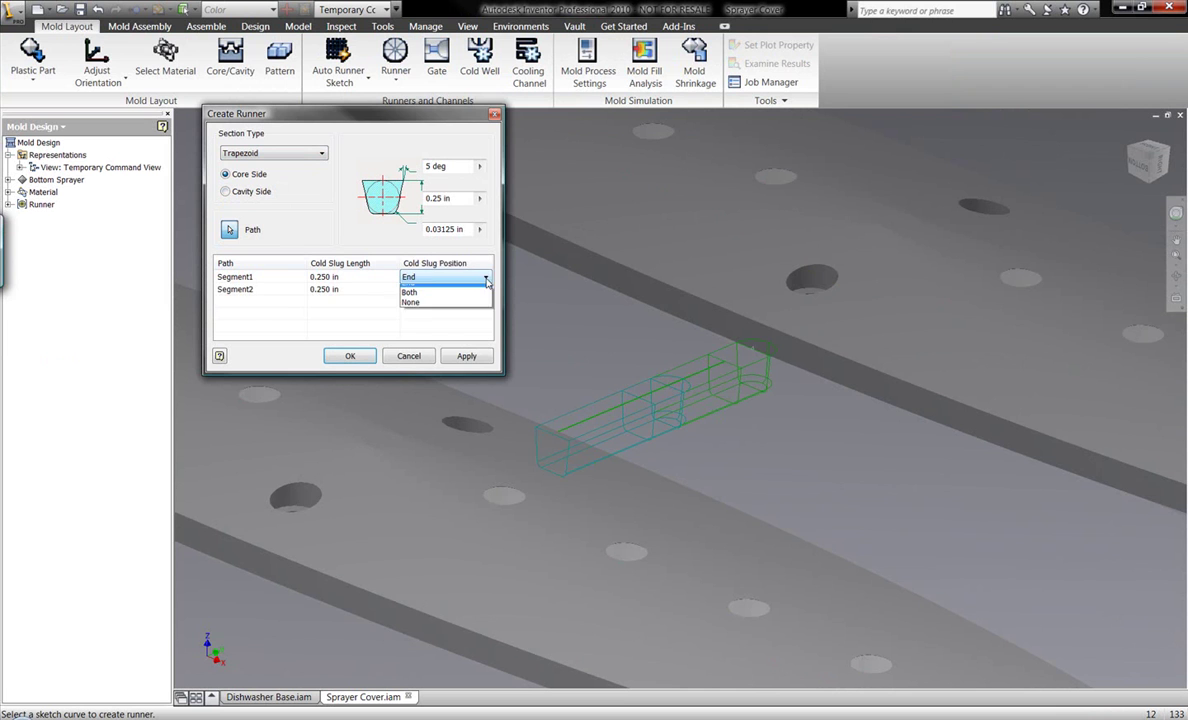
{"action": "left_click", "coordinate": [434, 320]}
{"action": "left_click", "coordinate": [455, 289]}
{"action": "left_click", "coordinate": [455, 289]}
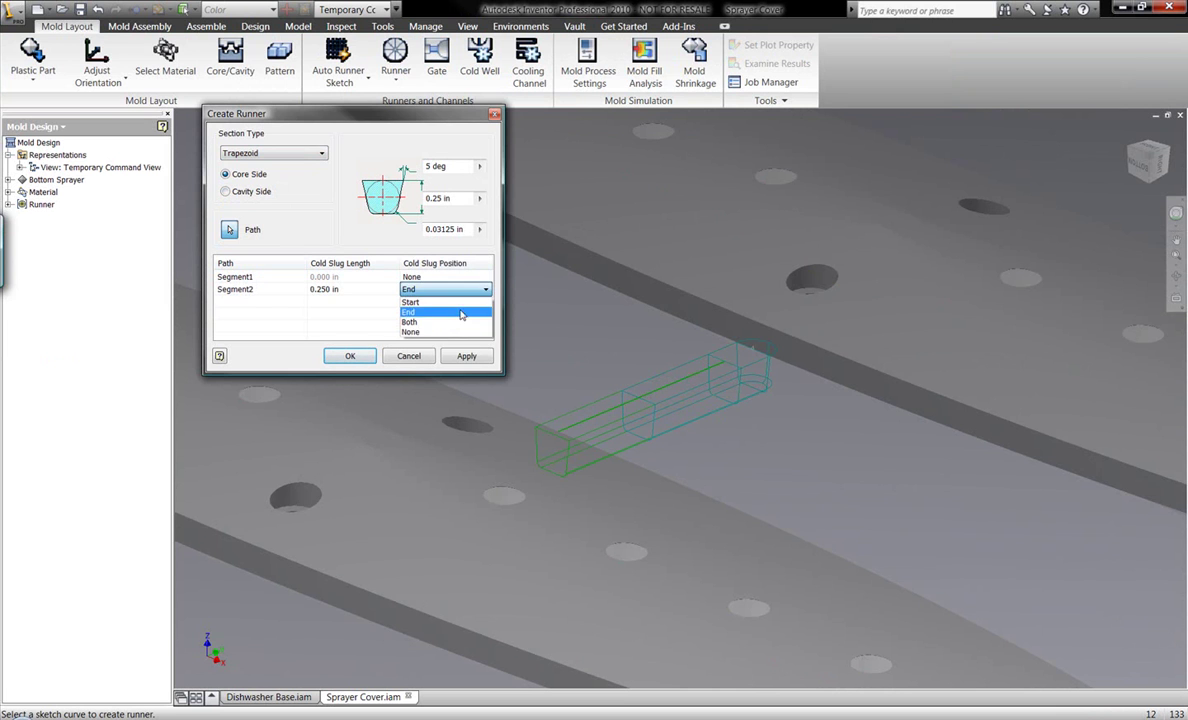
{"action": "left_click", "coordinate": [454, 333]}
{"action": "left_click", "coordinate": [350, 356]}
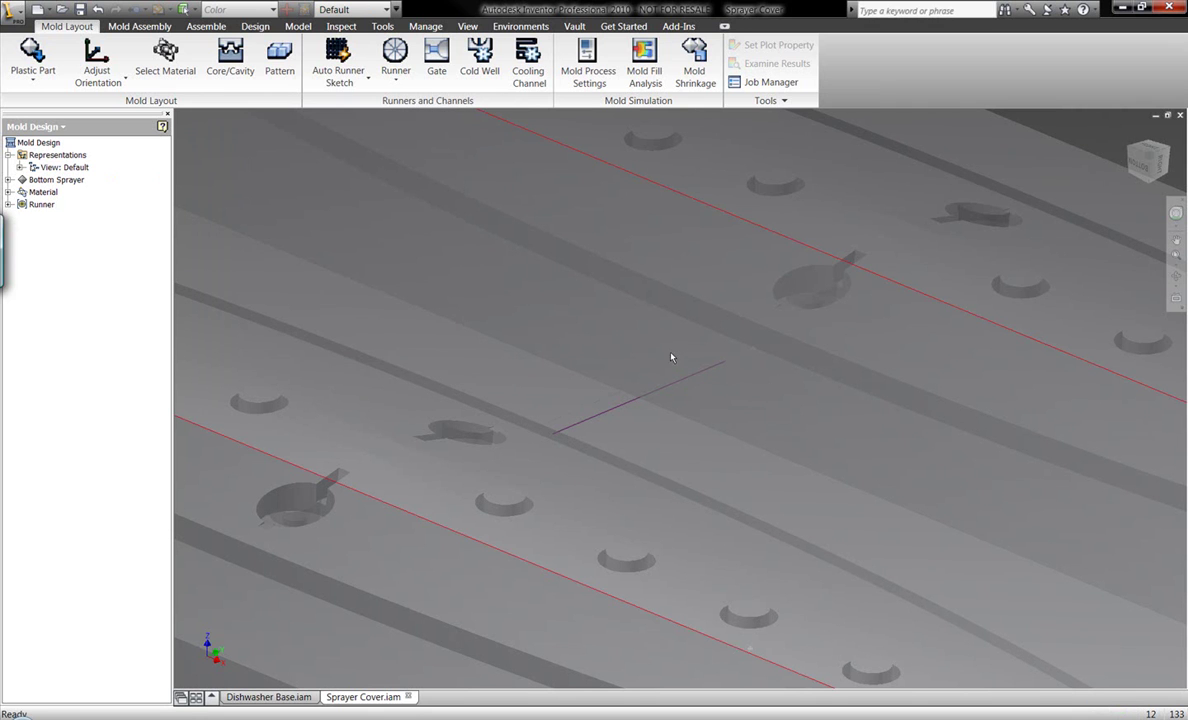
Begin an Edge gate with Two Points placement on the core side
{"action": "scroll", "coordinate": [657, 377], "scroll_direction": "down", "scroll_amount": 3}
{"action": "scroll", "coordinate": [657, 378], "scroll_direction": "up", "scroll_amount": 5}
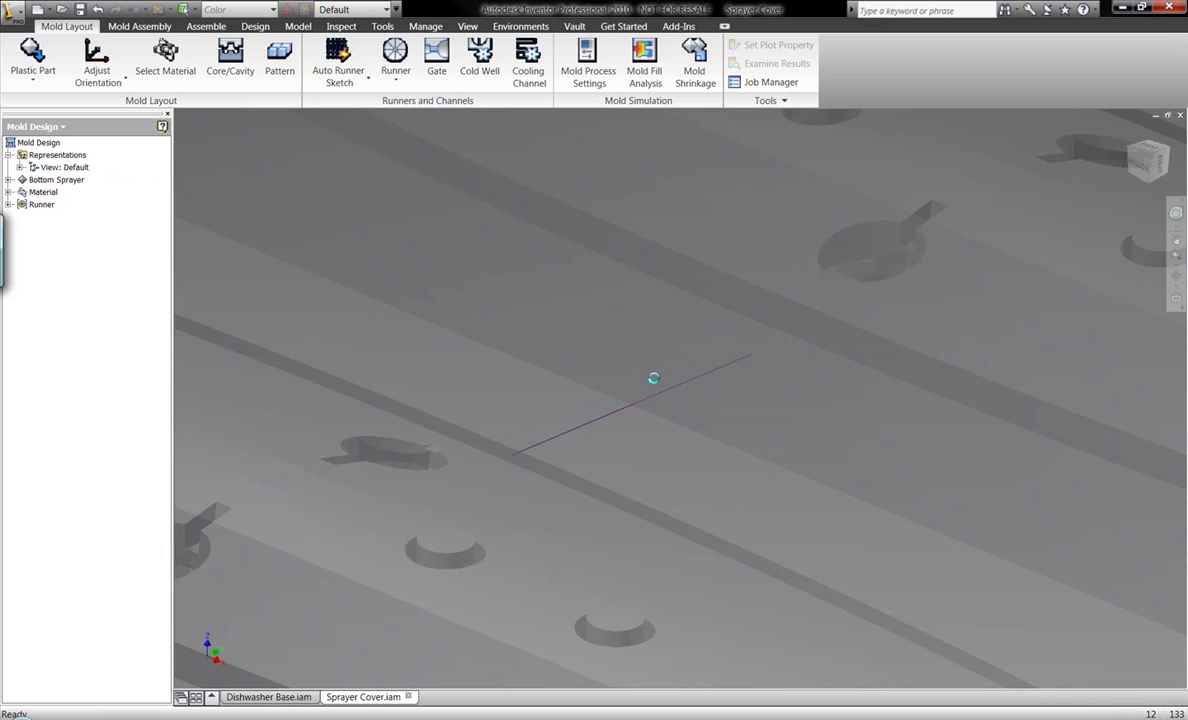
{"action": "scroll", "coordinate": [657, 382], "scroll_direction": "up", "scroll_amount": 3}
{"action": "scroll", "coordinate": [655, 384], "scroll_direction": "down", "scroll_amount": 2}
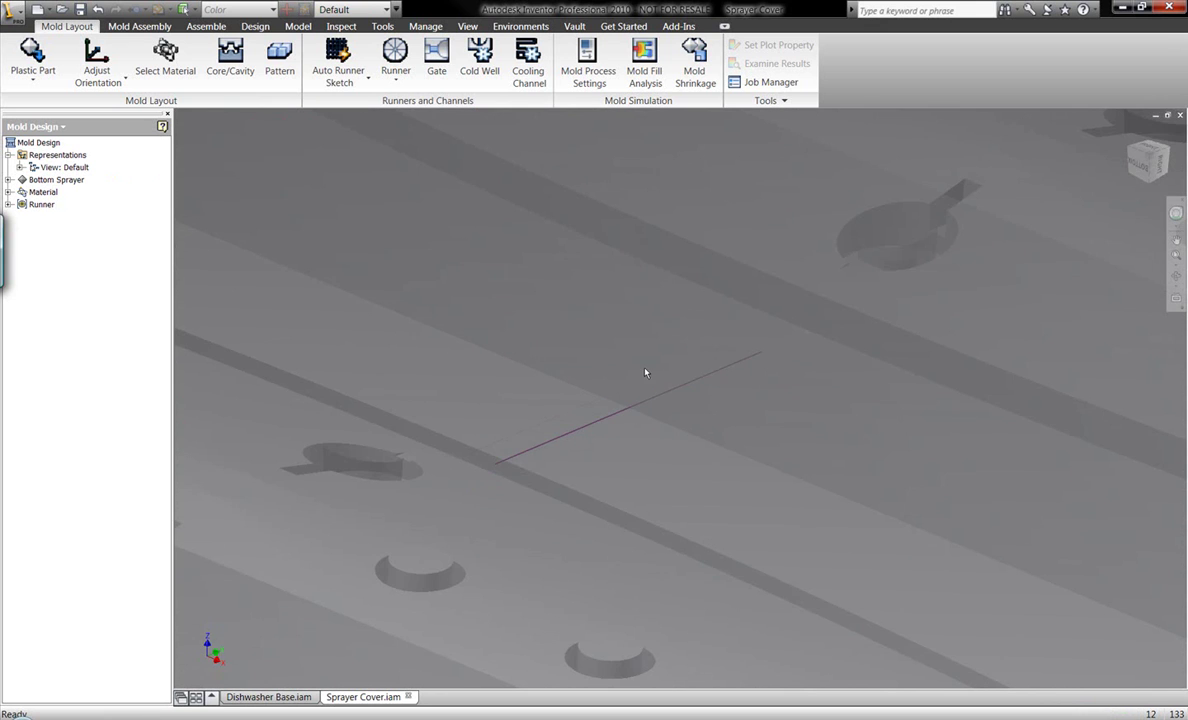
{"action": "scroll", "coordinate": [600, 342], "scroll_direction": "down", "scroll_amount": 3}
{"action": "left_click", "coordinate": [436, 65]}
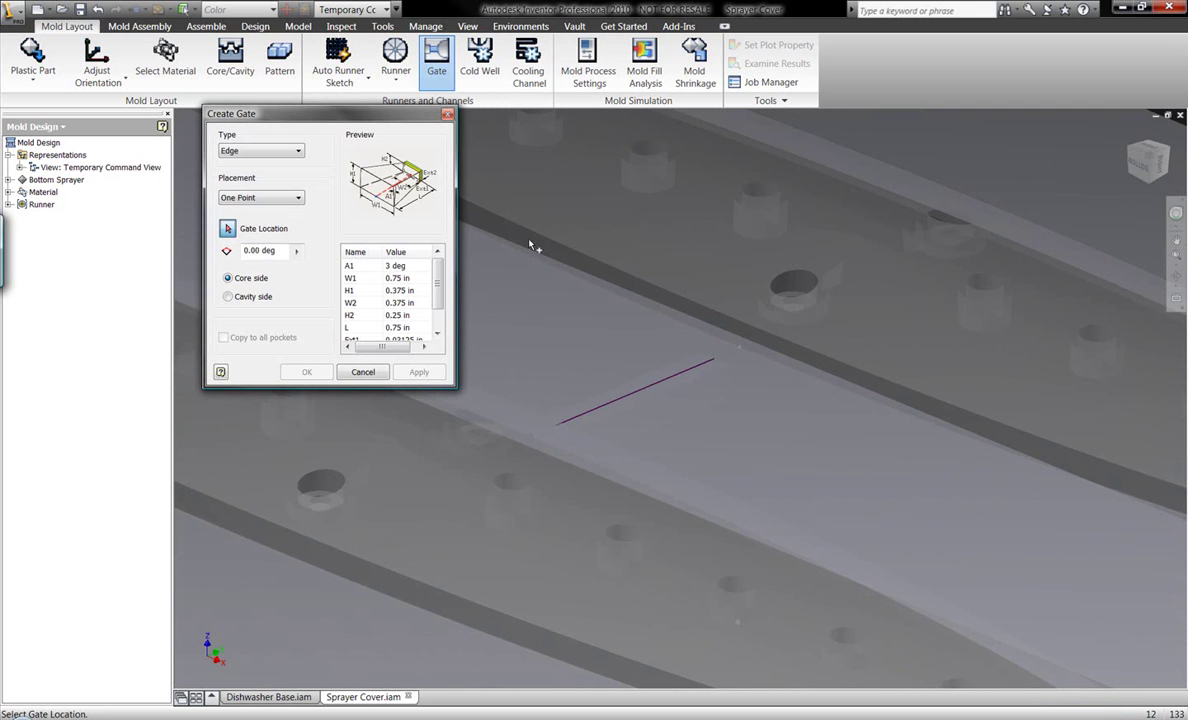
{"action": "left_click", "coordinate": [298, 150]}
{"action": "left_click", "coordinate": [301, 150]}
{"action": "left_click", "coordinate": [282, 197]}
{"action": "left_click", "coordinate": [258, 208]}
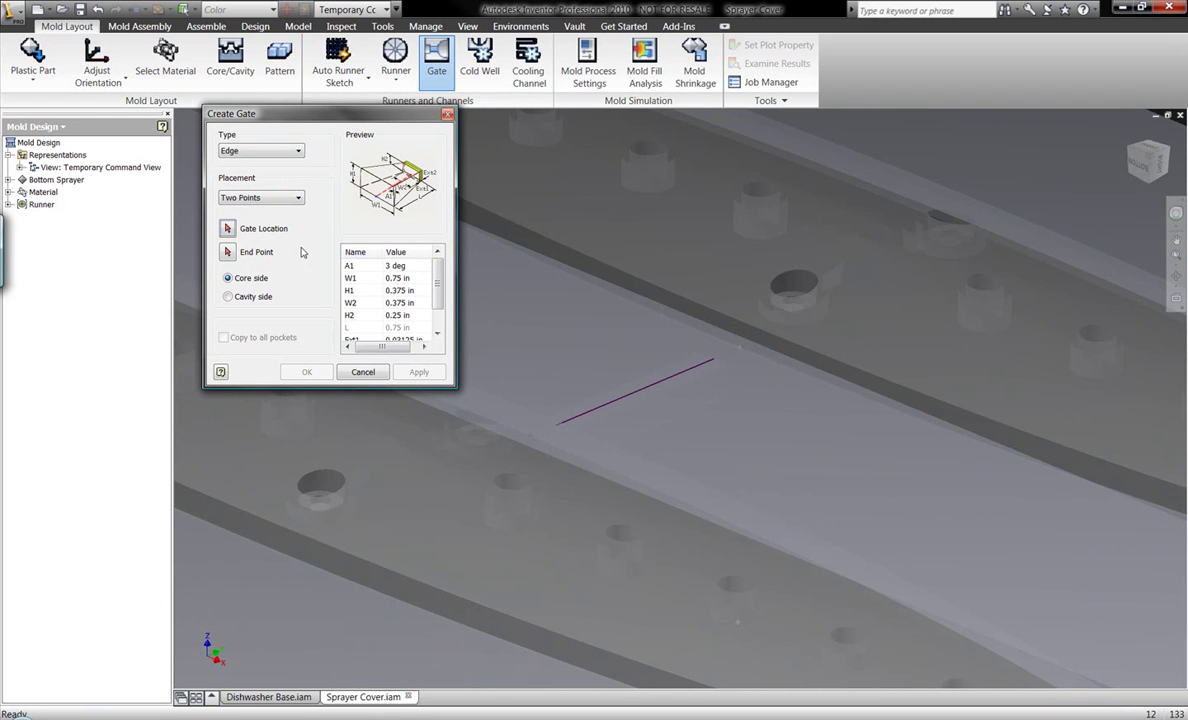
Create the gate from the gate location on one cover's edge to the adjacent end of the runner sketch line
{"action": "left_click", "coordinate": [228, 228]}
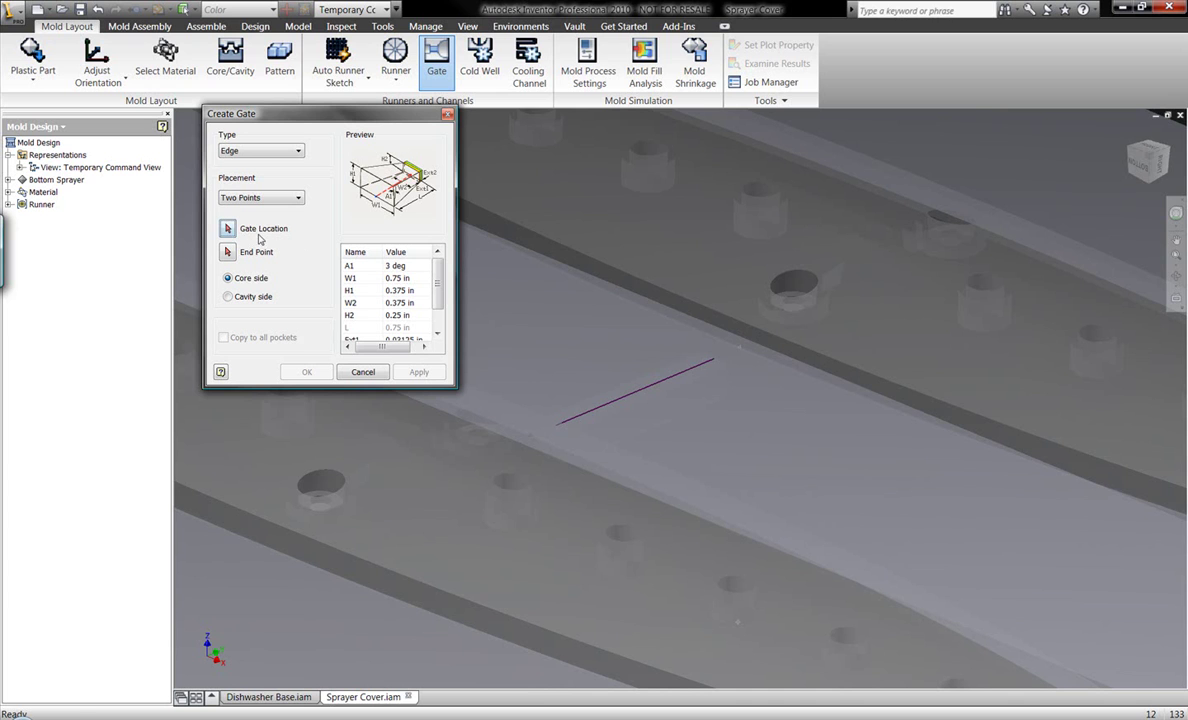
{"action": "left_click", "coordinate": [740, 348]}
{"action": "left_click", "coordinate": [227, 251]}
{"action": "left_click", "coordinate": [713, 363]}
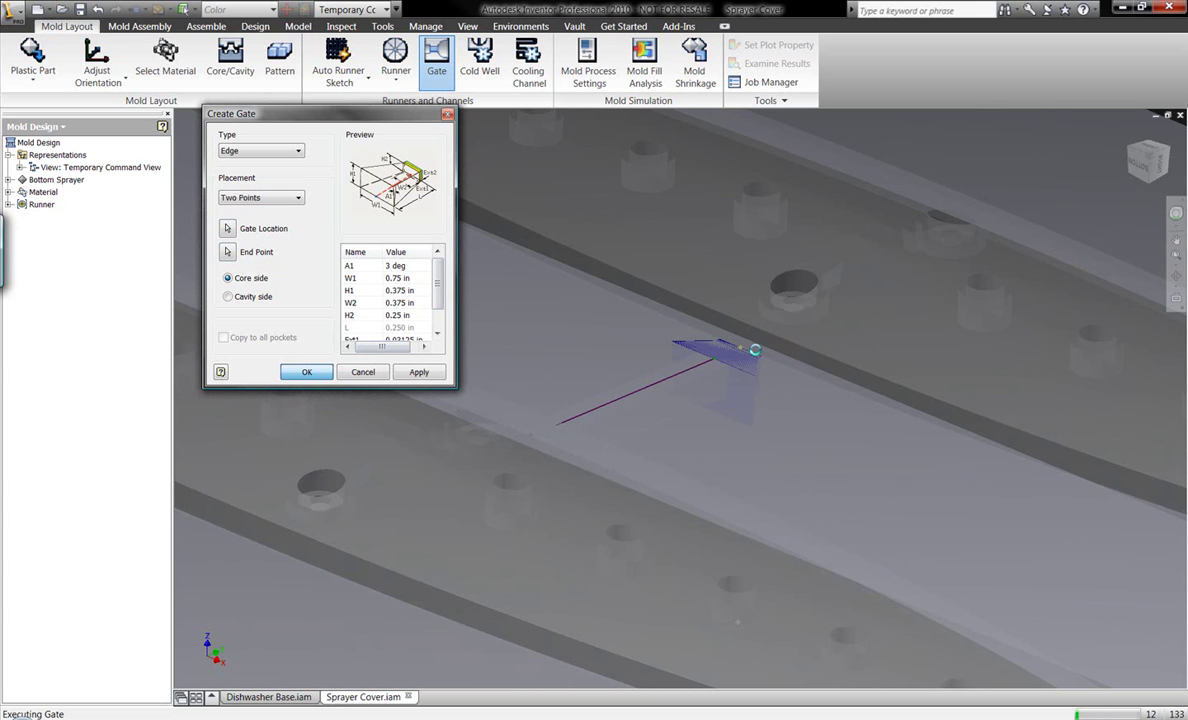
Examine the runner and gate between the two cavities up close and within the whole workpiece layout
{"action": "scroll", "coordinate": [757, 354], "scroll_direction": "down", "scroll_amount": 5}
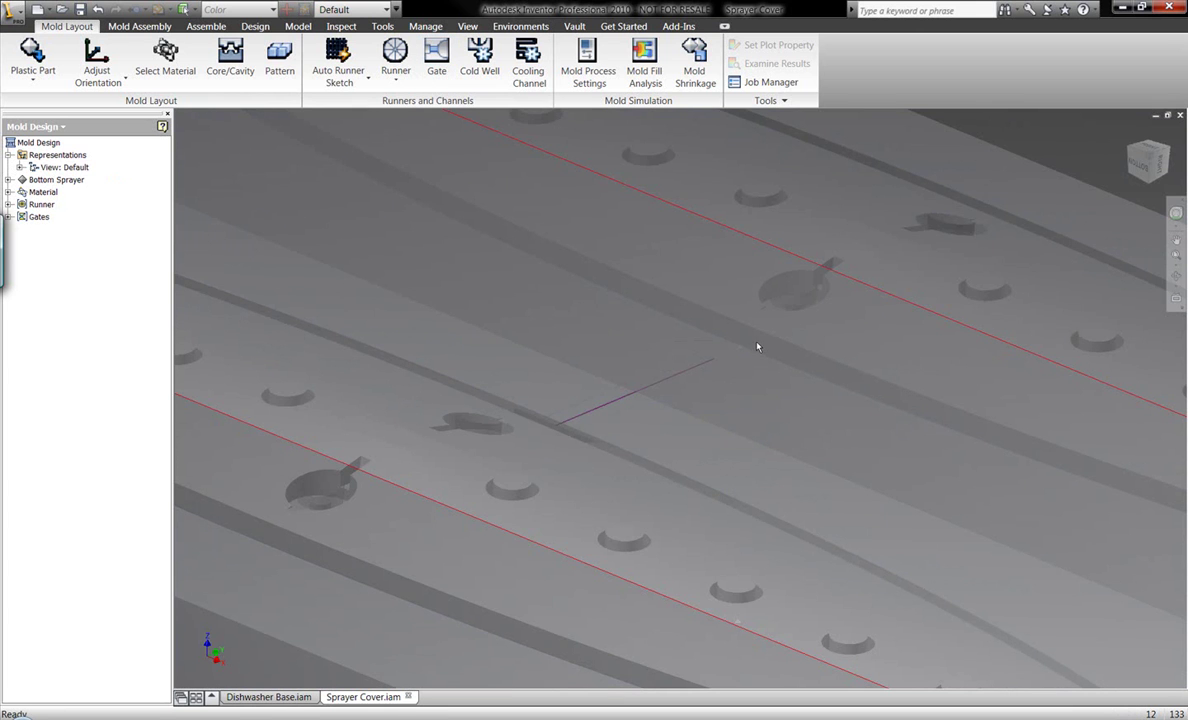
{"action": "key", "text": "F4"}
{"action": "mouse_move", "coordinate": [772, 353]}
{"action": "left_mouse_down"}
{"action": "mouse_move", "coordinate": [679, 333]}
{"action": "mouse_move", "coordinate": [735, 305]}
{"action": "mouse_move", "coordinate": [610, 345]}
{"action": "mouse_move", "coordinate": [658, 396]}
{"action": "mouse_move", "coordinate": [646, 356]}
{"action": "mouse_move", "coordinate": [642, 368]}
{"action": "left_mouse_up"}
{"action": "scroll", "coordinate": [679, 333], "scroll_direction": "up", "scroll_amount": 5}
{"action": "scroll", "coordinate": [625, 360], "scroll_direction": "down", "scroll_amount": 3}
{"action": "scroll", "coordinate": [644, 385], "scroll_direction": "down", "scroll_amount": 2}
{"action": "key", "text": "Escape"}
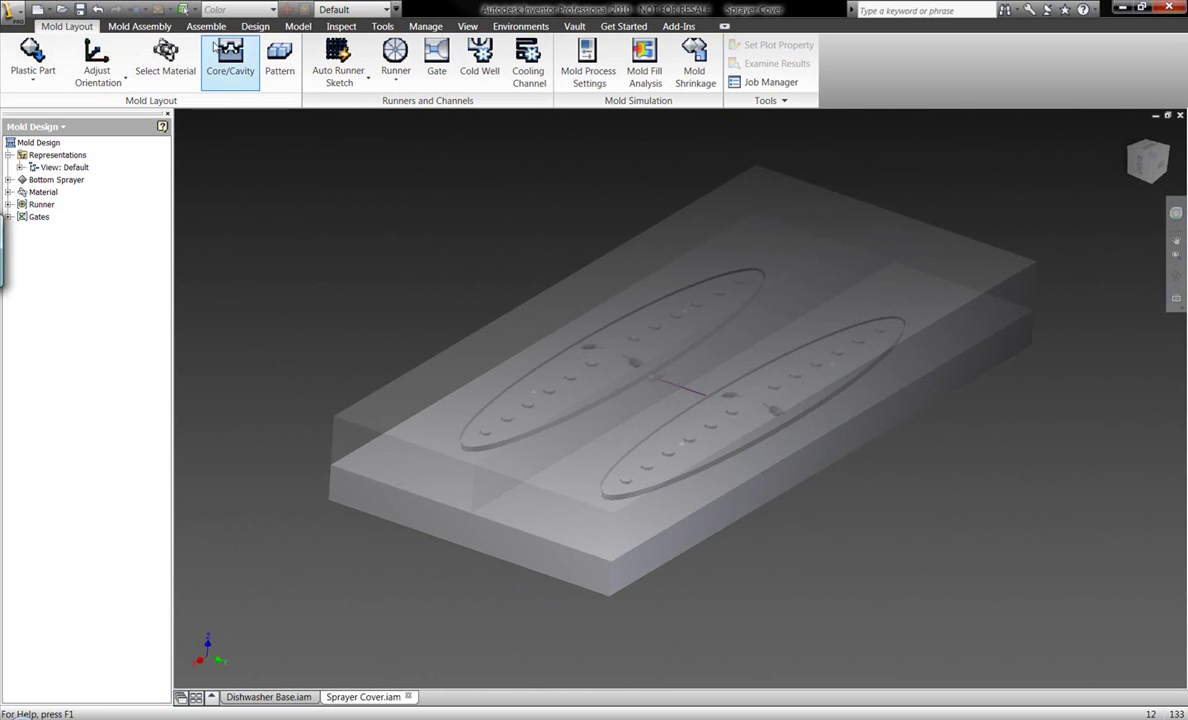
Begin a mold base and choose the HASCO No1 type from the two plate mold base category
{"action": "left_click", "coordinate": [141, 27]}
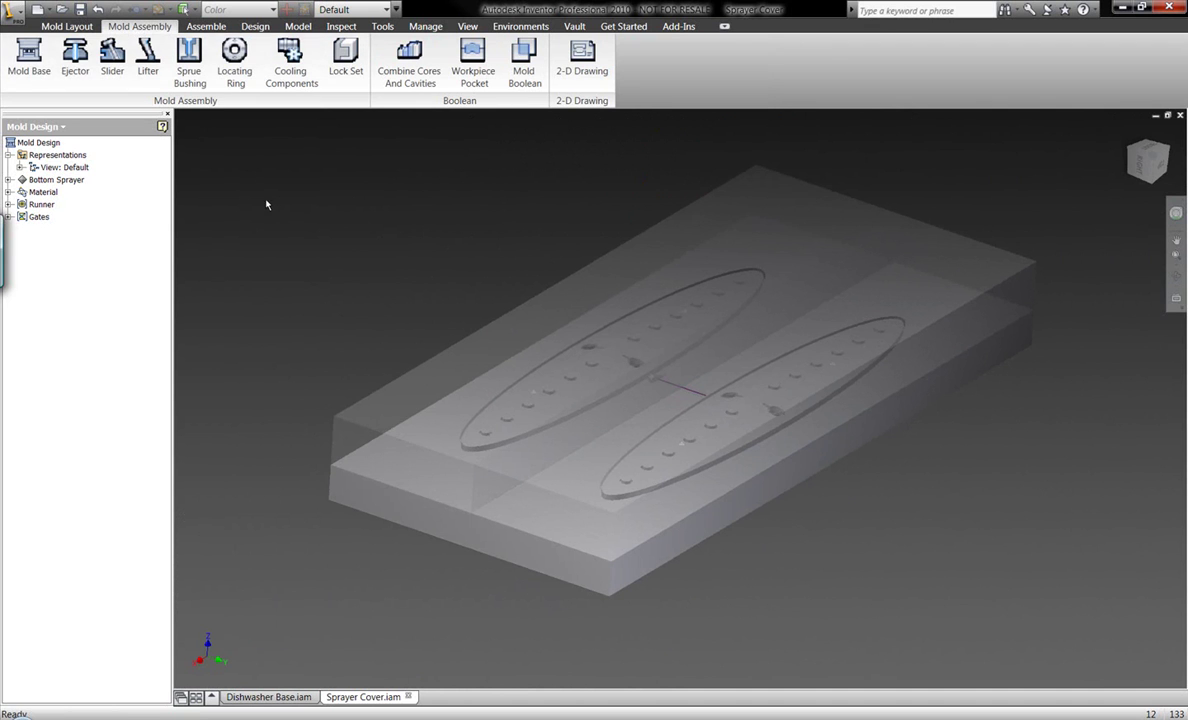
{"action": "left_click", "coordinate": [29, 55]}
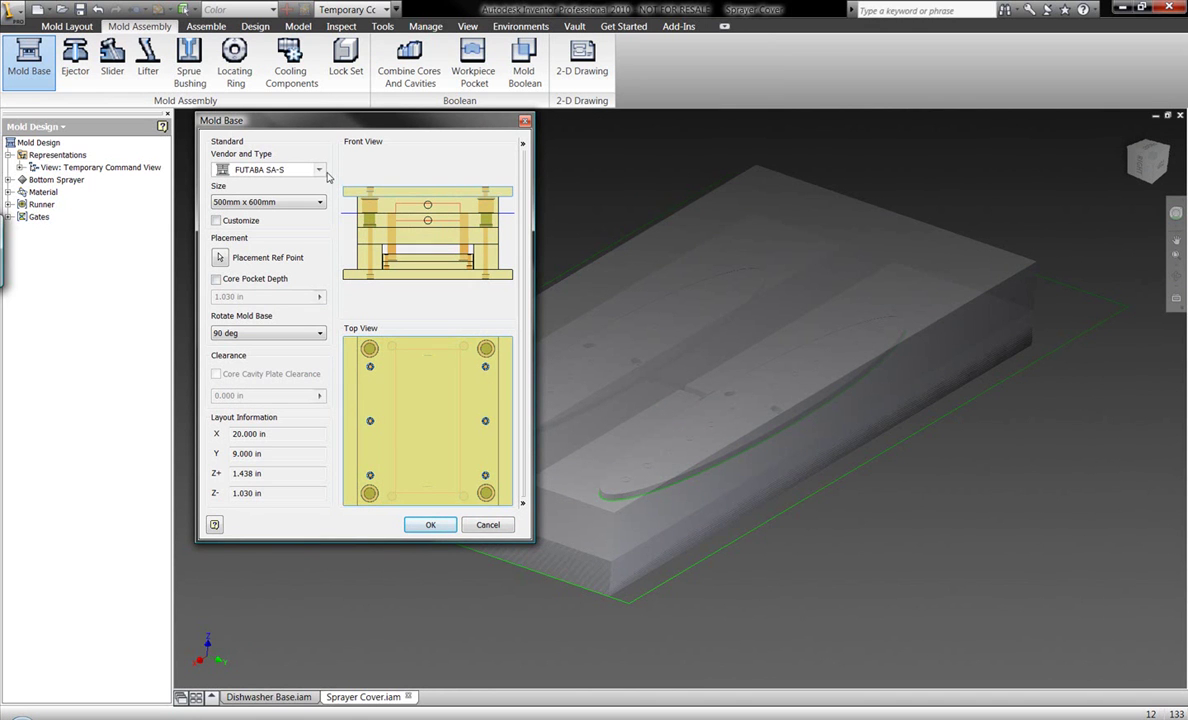
{"action": "left_click", "coordinate": [320, 202]}
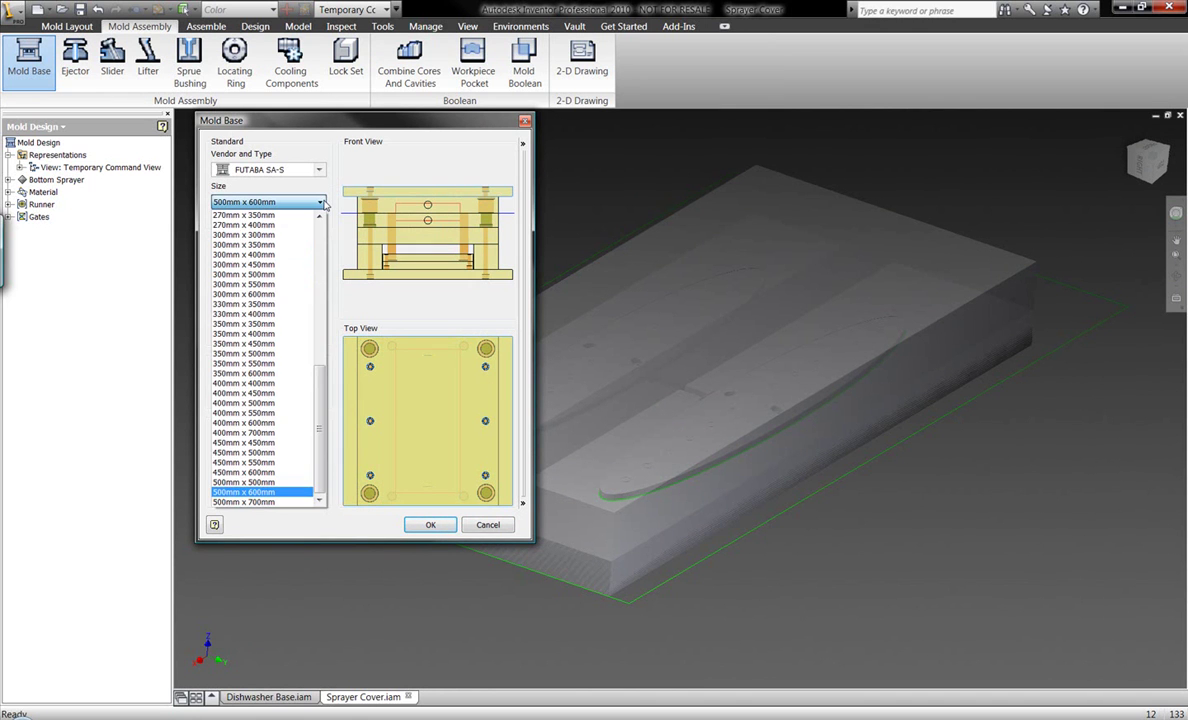
{"action": "left_click", "coordinate": [321, 203]}
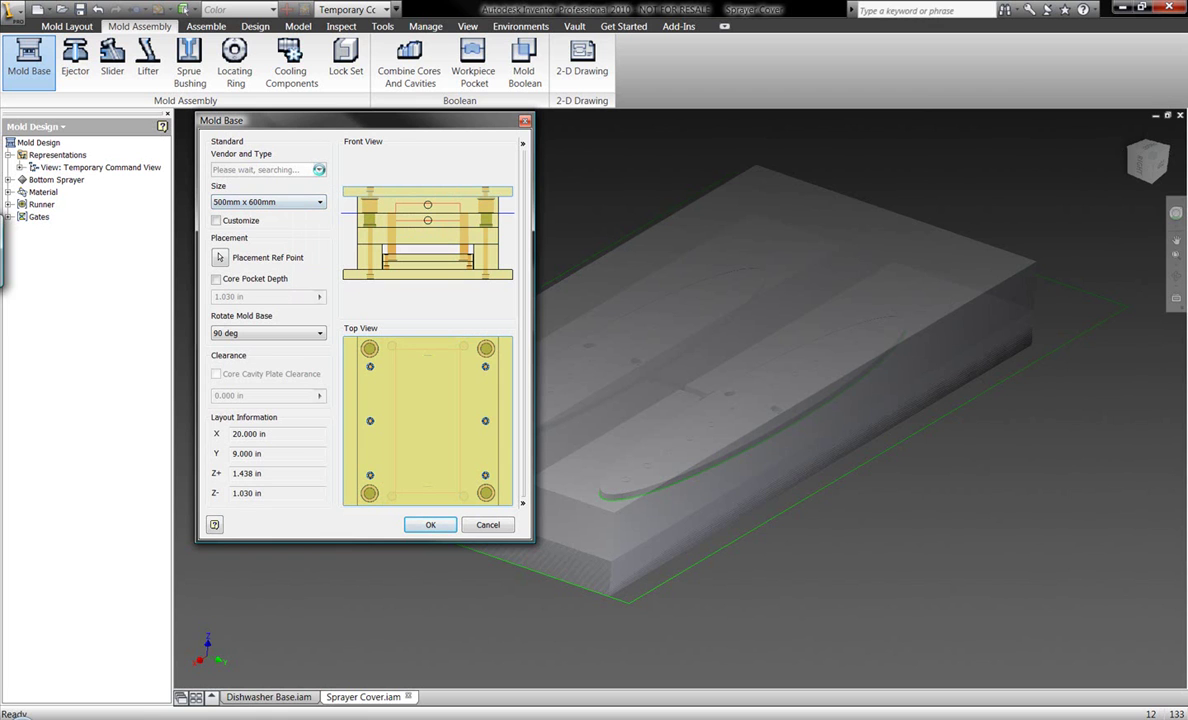
{"action": "left_click", "coordinate": [318, 169]}
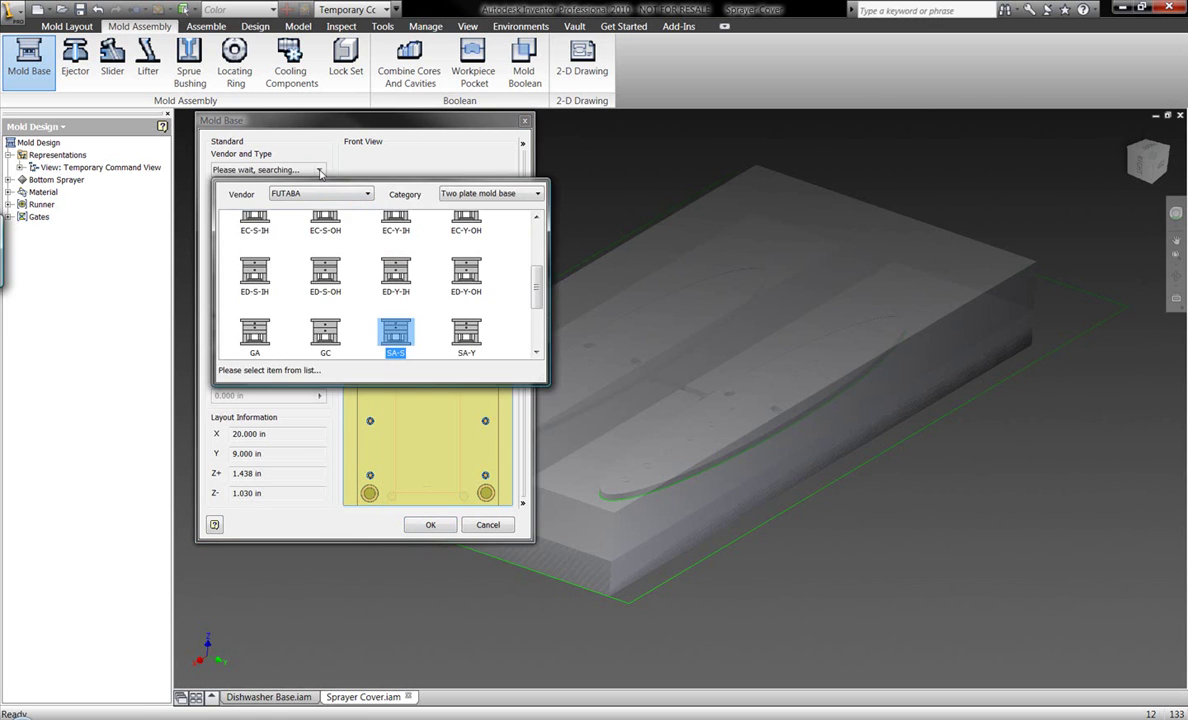
{"action": "left_click", "coordinate": [328, 196]}
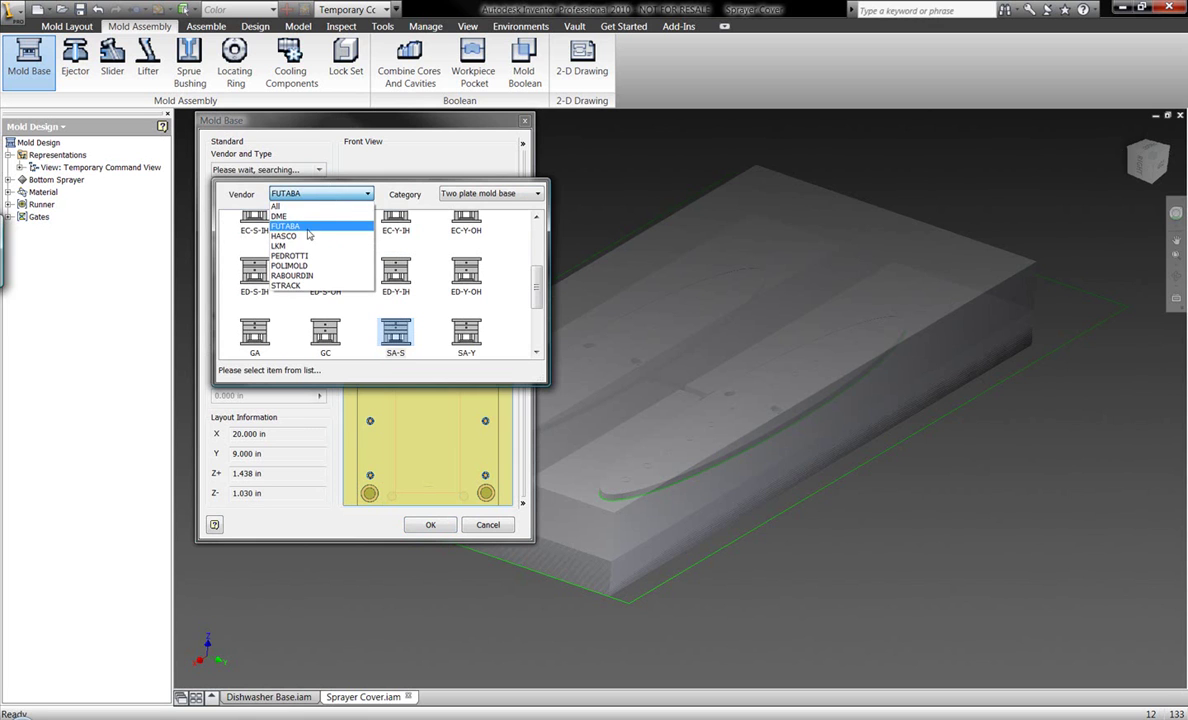
{"action": "left_click", "coordinate": [300, 236]}
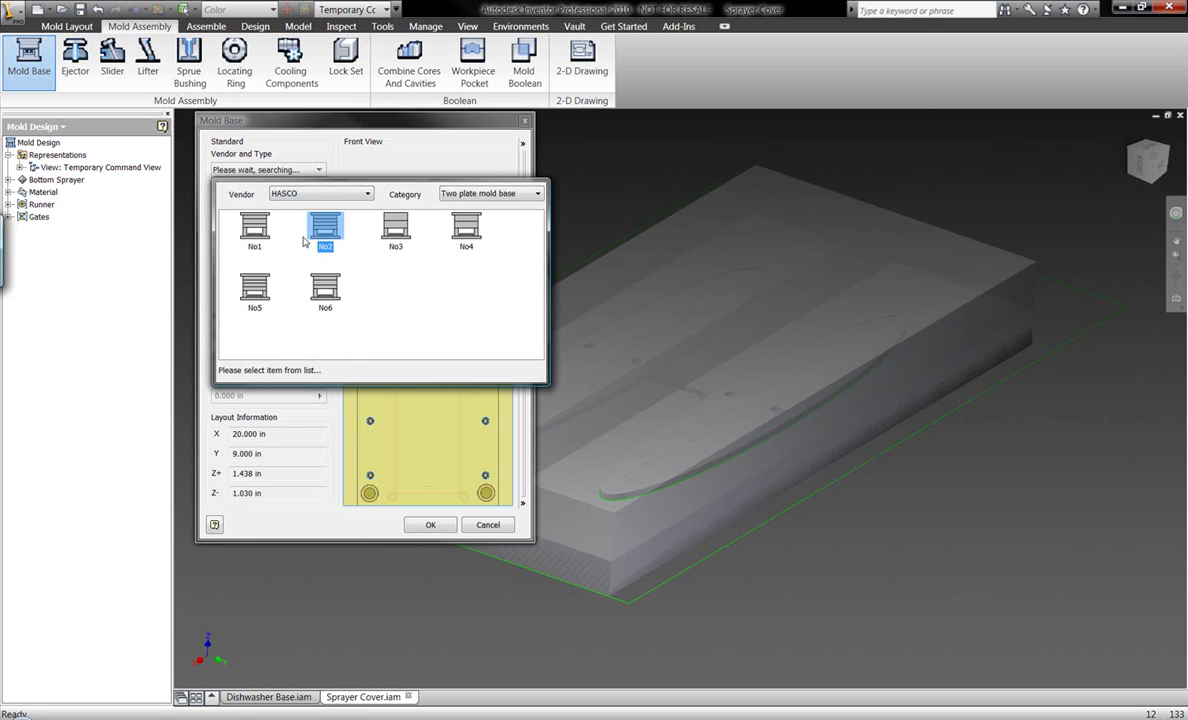
{"action": "left_click", "coordinate": [260, 237]}
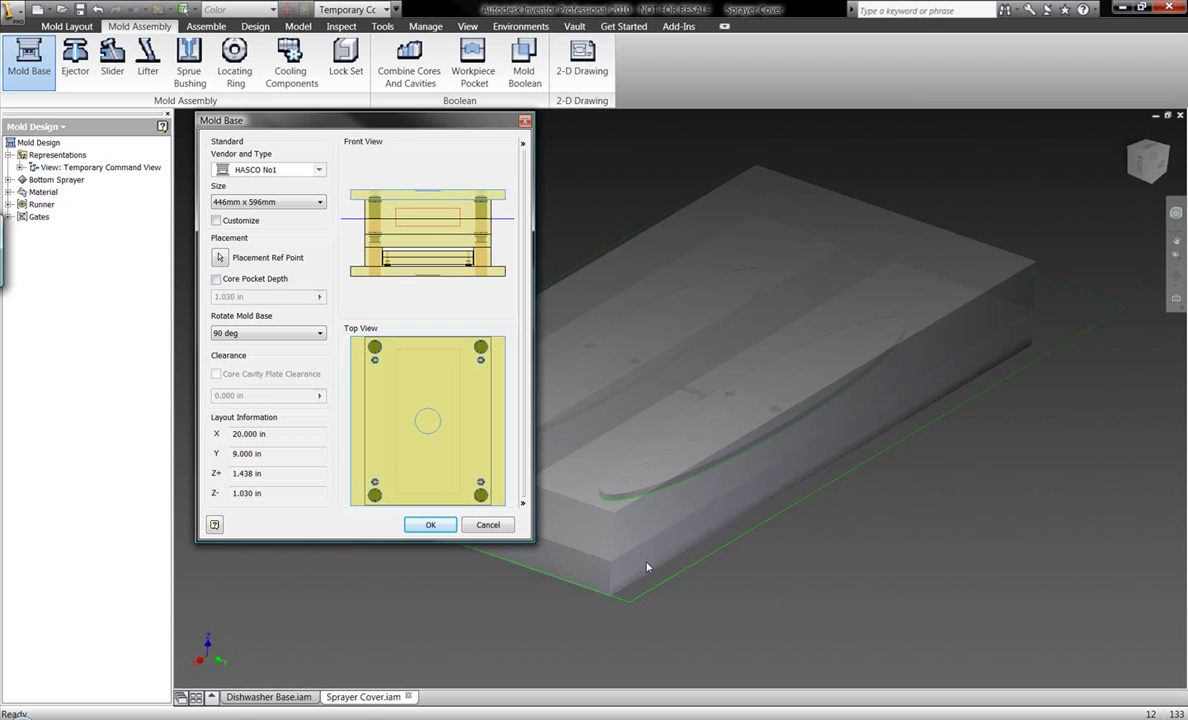
Place the mold base's reference point where the two workpieces meet on their short side and generate the mold base
{"action": "left_click", "coordinate": [216, 252]}
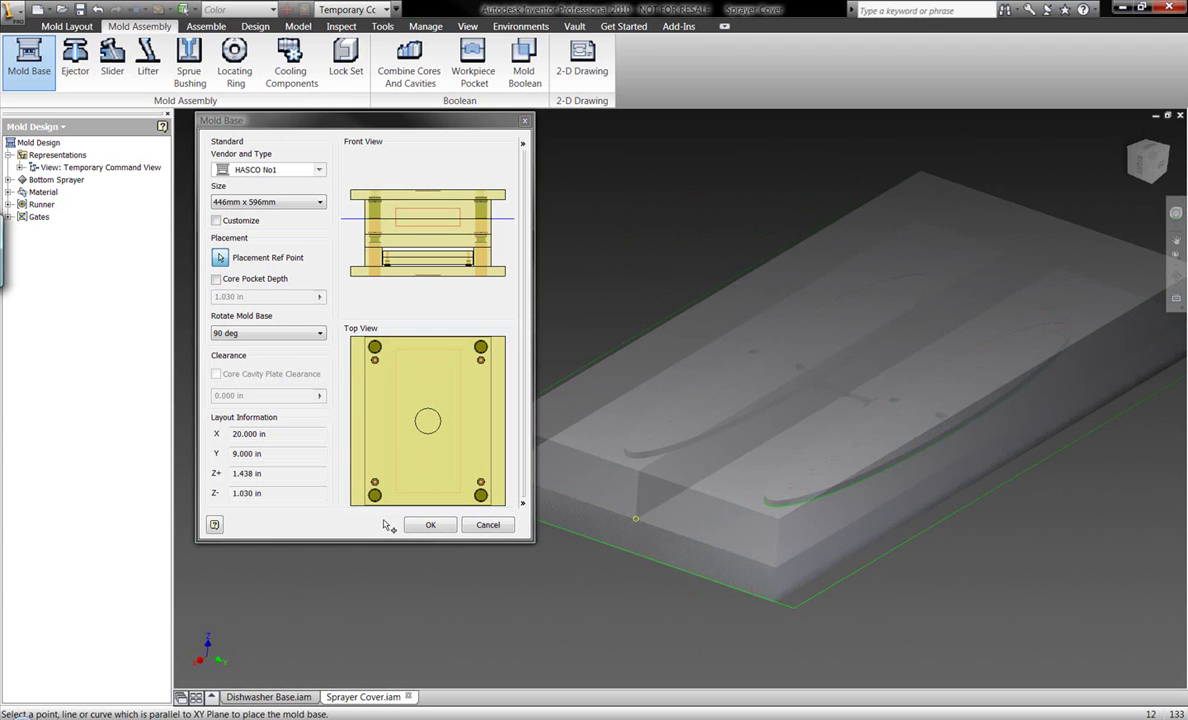
{"action": "left_click", "coordinate": [445, 528]}
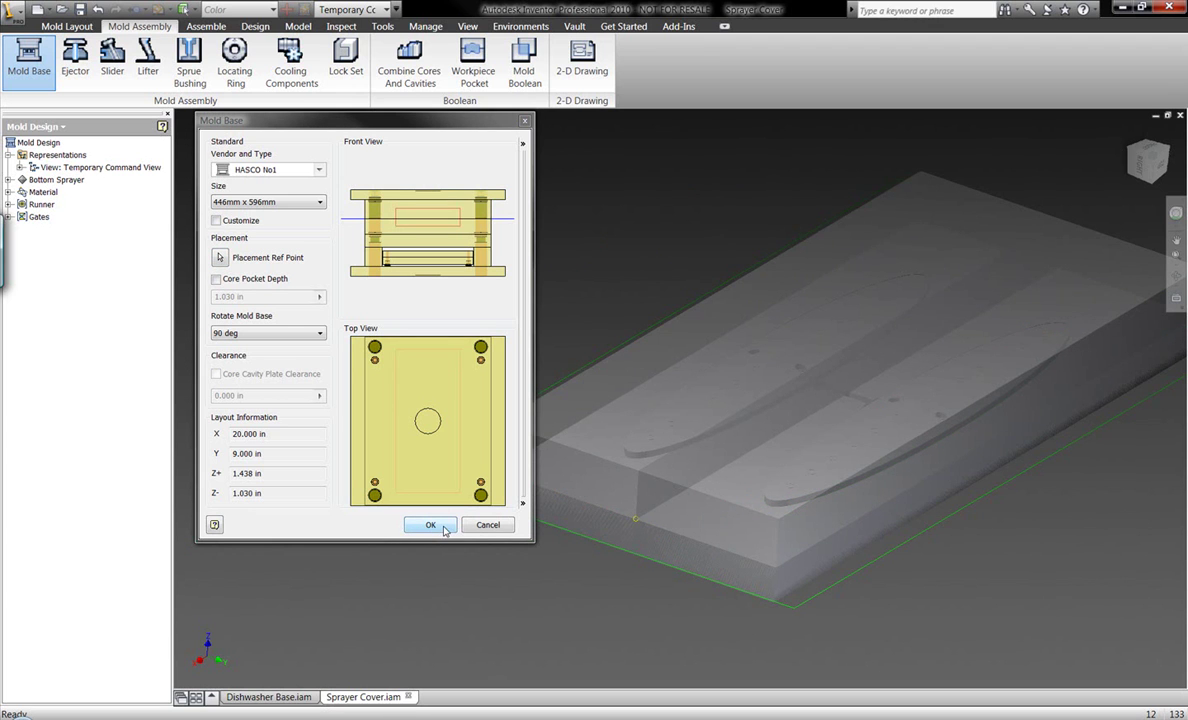
{"action": "left_click", "coordinate": [445, 528]}
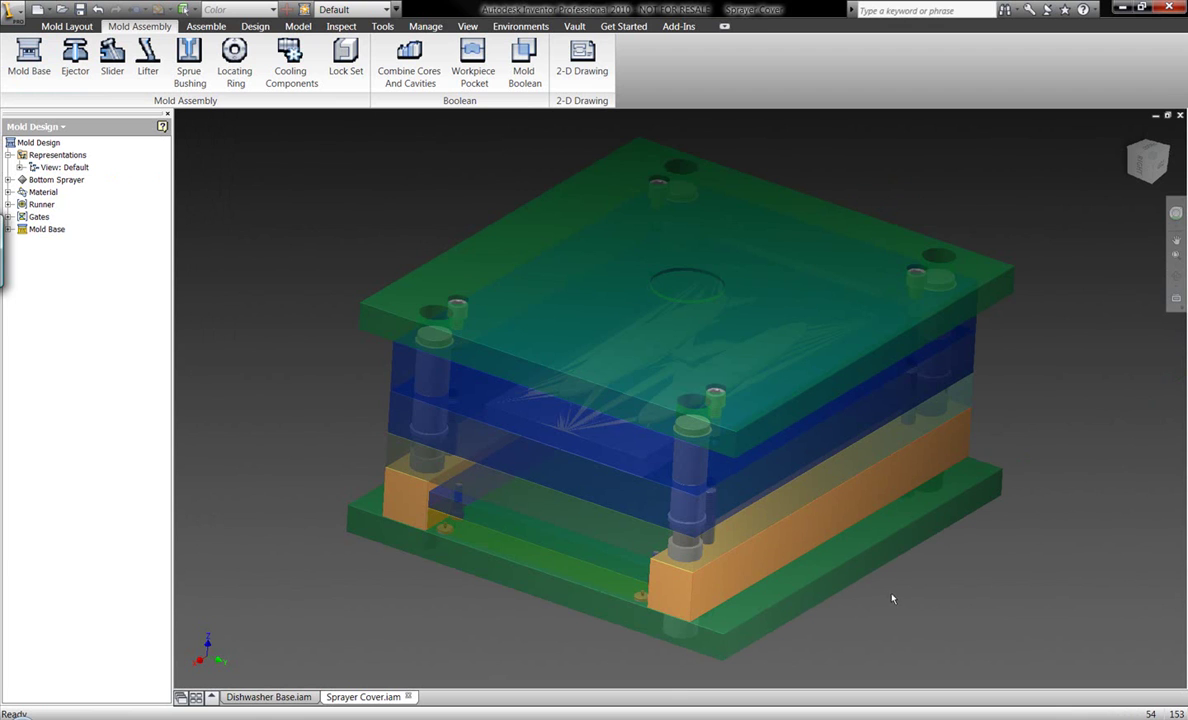
Start the 2-D Drawing command for the mold assembly
{"action": "left_click", "coordinate": [582, 58]}
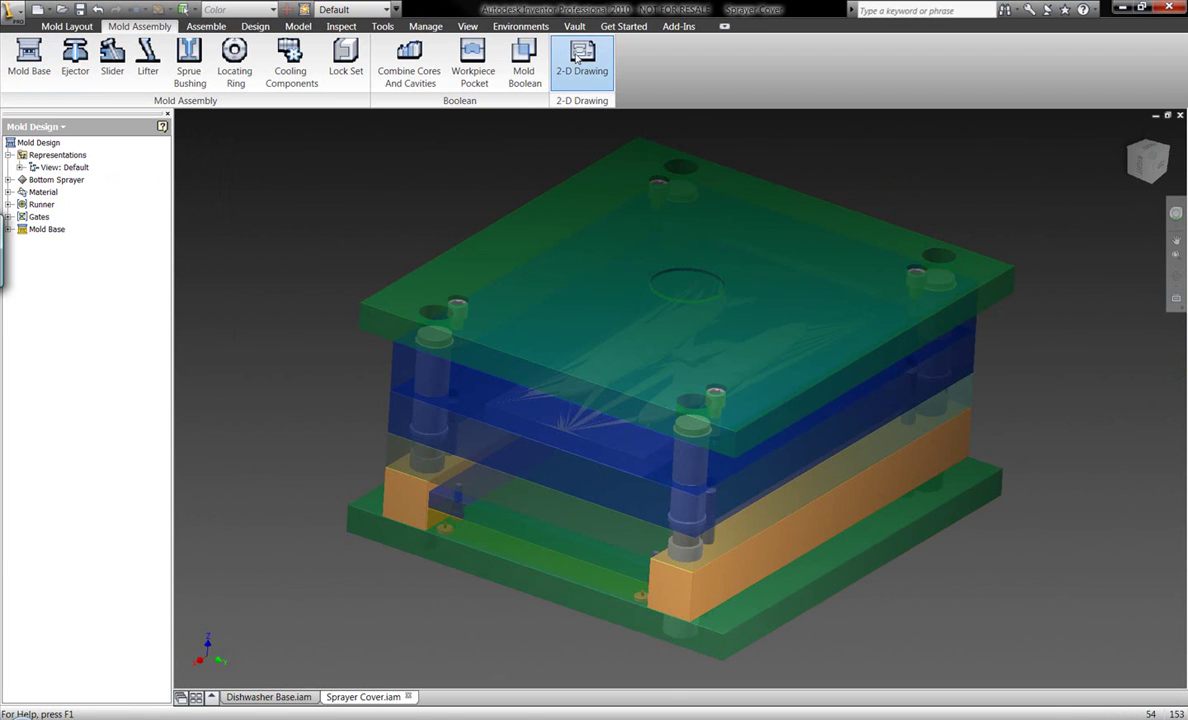